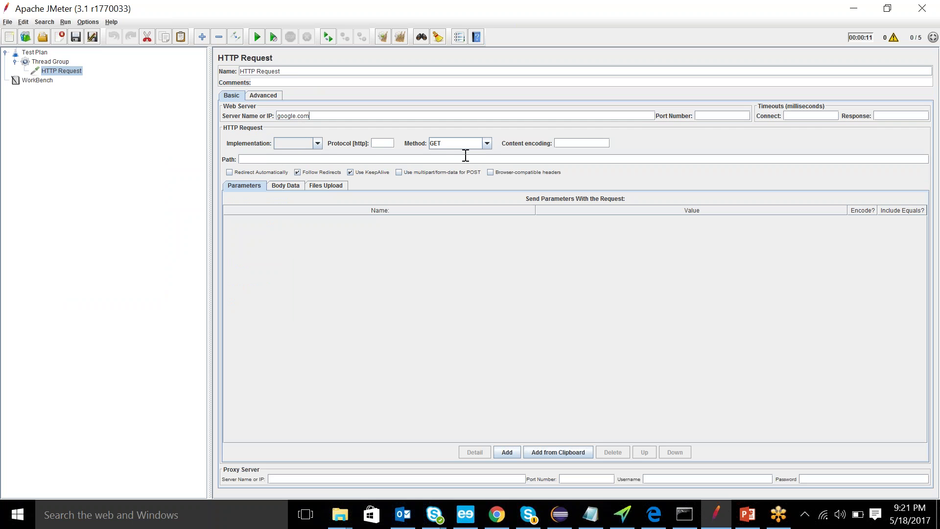
# Add a View Results in Table listener to the HTTP Request.
pyautogui.rightClick(55, 72)
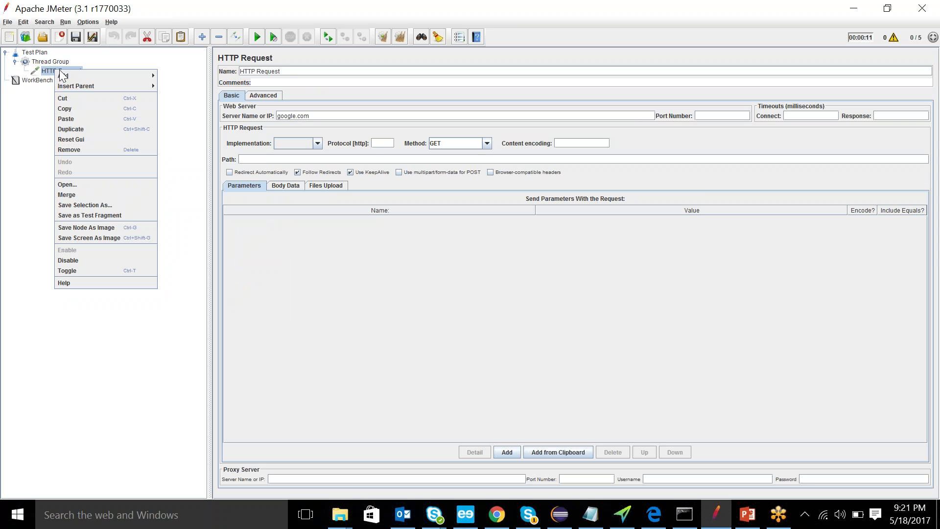
pyautogui.moveTo(84, 75)
pyautogui.moveTo(194, 127)
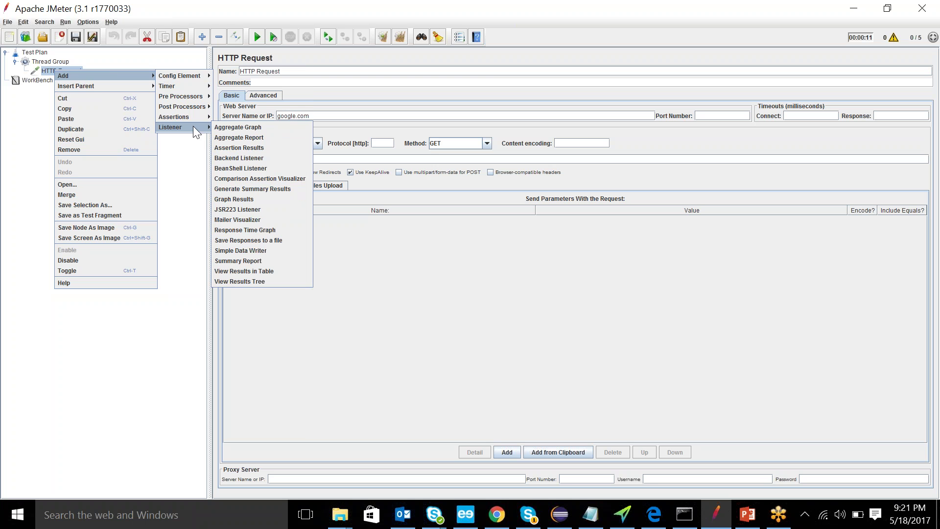
pyautogui.click(248, 270)
# Add a View Results Tree listener to the HTTP Request.
pyautogui.rightClick(65, 73)
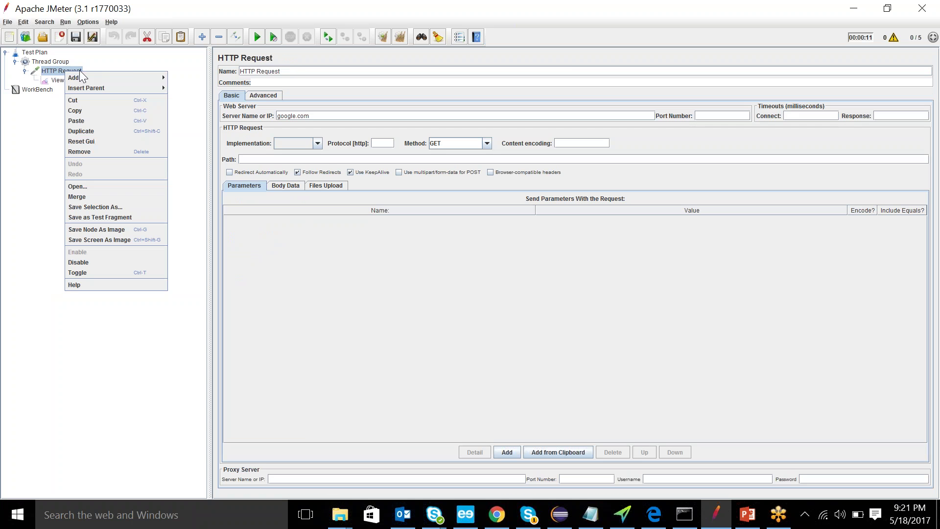
pyautogui.moveTo(133, 74)
pyautogui.moveTo(194, 126)
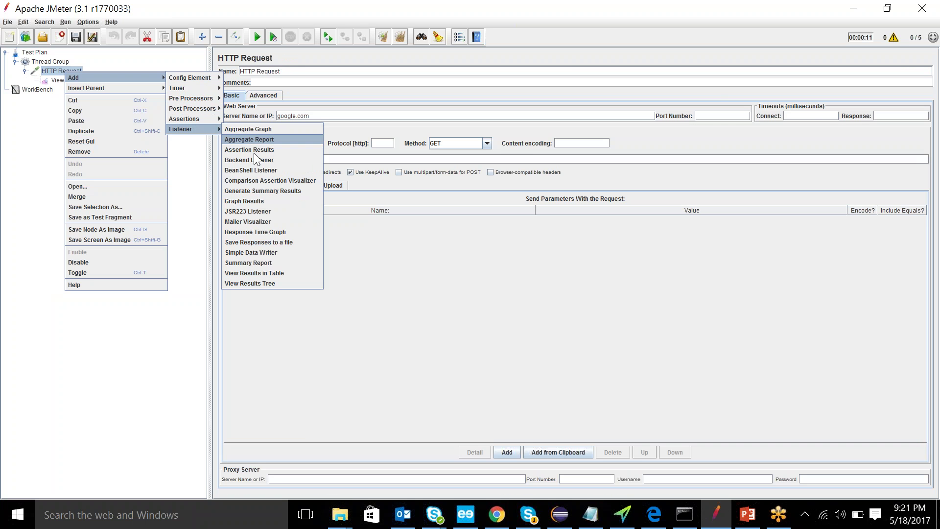
pyautogui.click(259, 284)
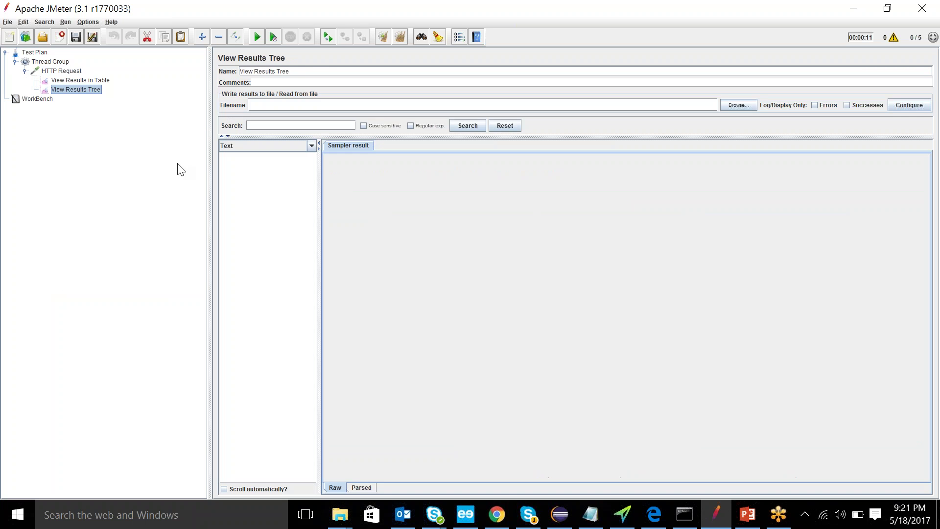
# Add an Aggregate Graph listener to the HTTP Request.
pyautogui.click(67, 71)
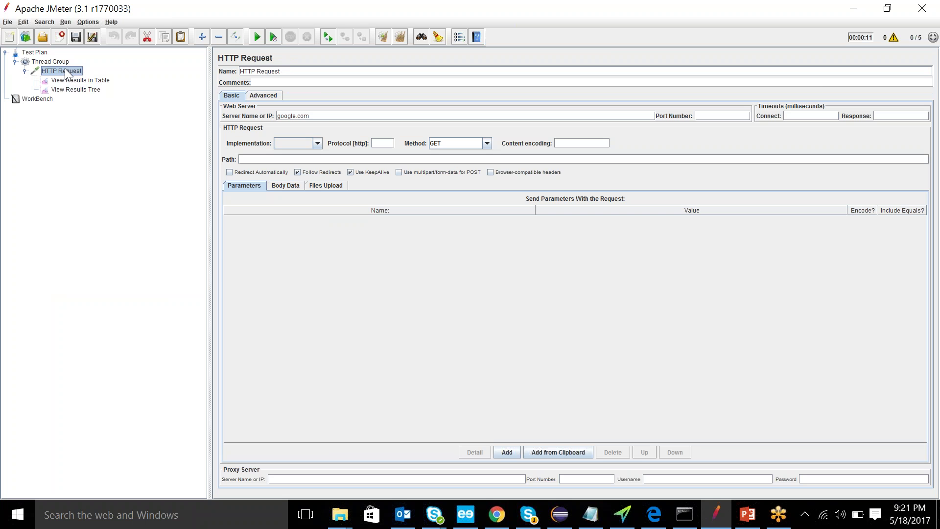
pyautogui.rightClick(67, 73)
pyautogui.moveTo(106, 75)
pyautogui.moveTo(188, 128)
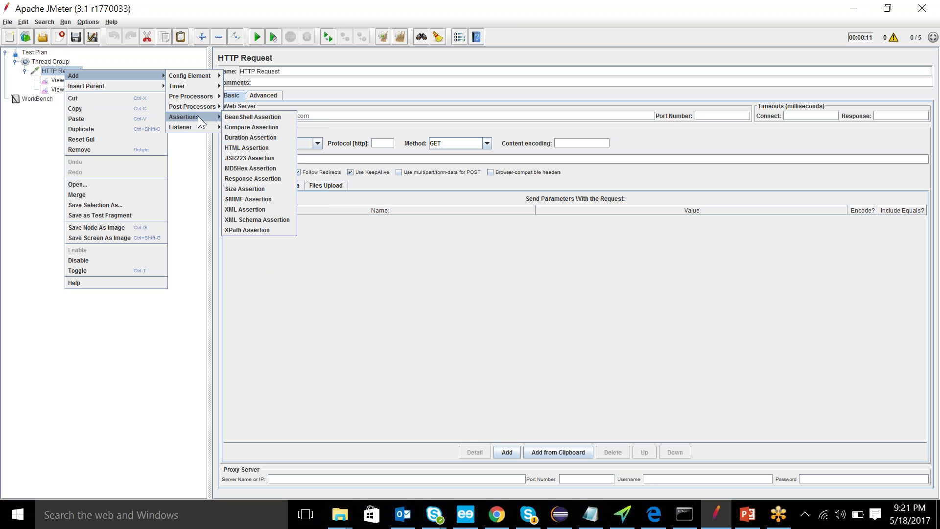
pyautogui.click(247, 127)
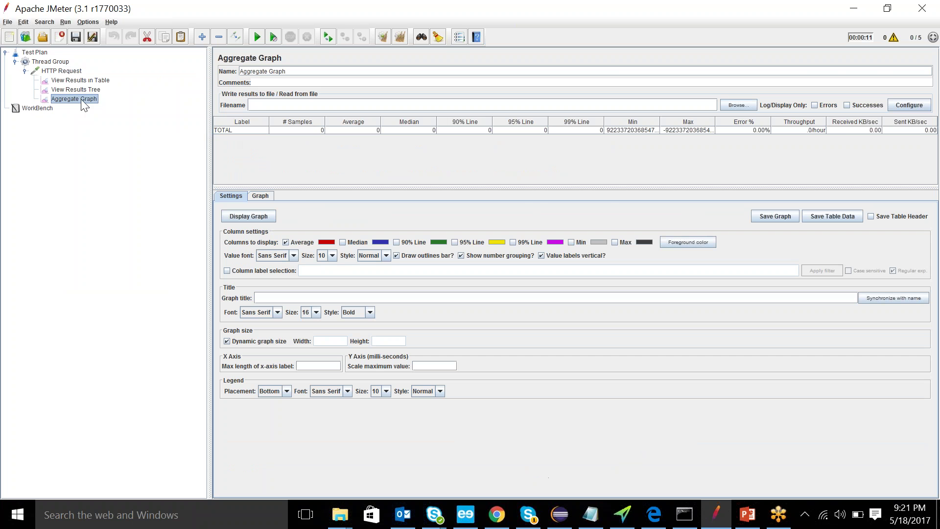
# Add an Aggregate Report listener to the HTTP Request.
pyautogui.click(68, 71)
pyautogui.rightClick(68, 71)
pyautogui.moveTo(116, 76)
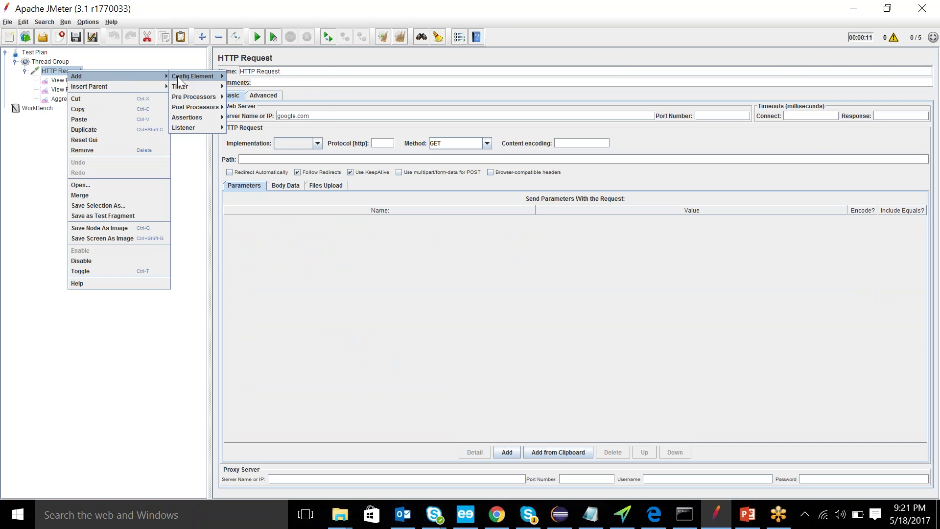
pyautogui.moveTo(193, 126)
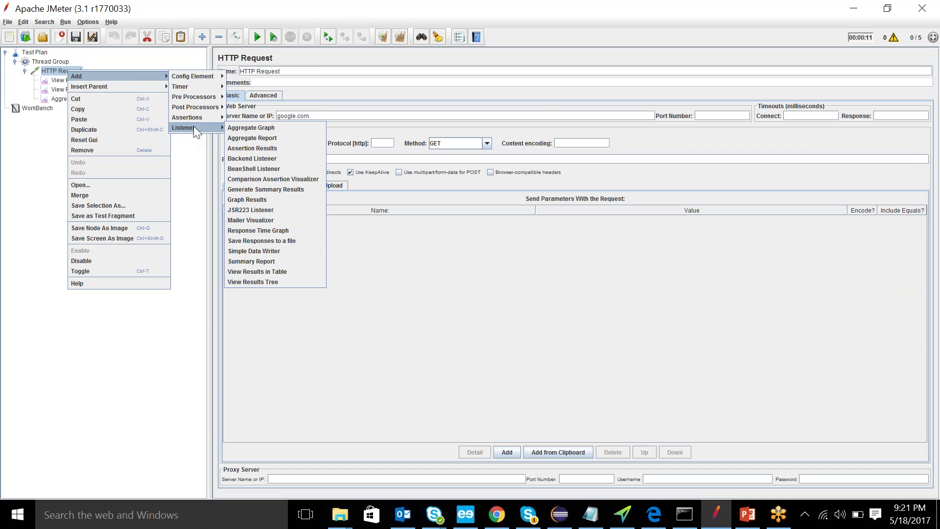
pyautogui.click(260, 138)
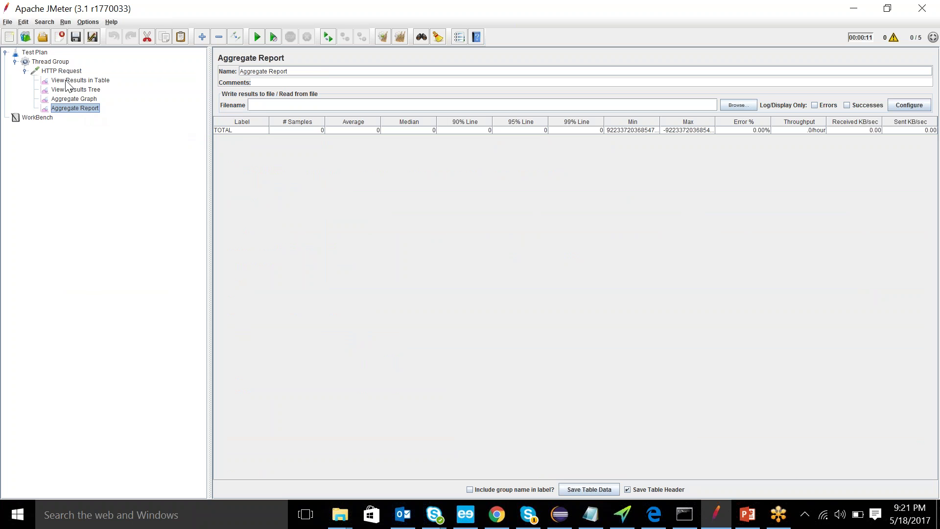
pyautogui.click(63, 71)
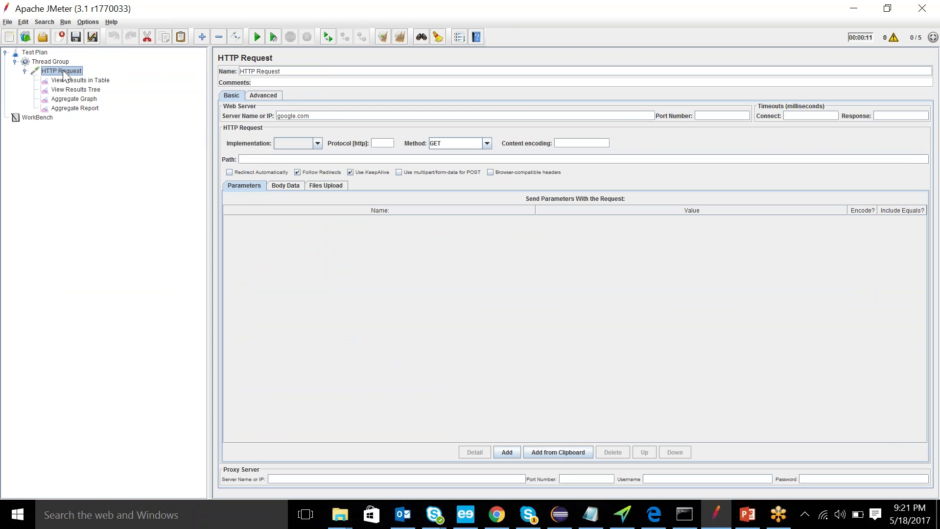
pyautogui.rightClick(62, 72)
pyautogui.moveTo(117, 78)
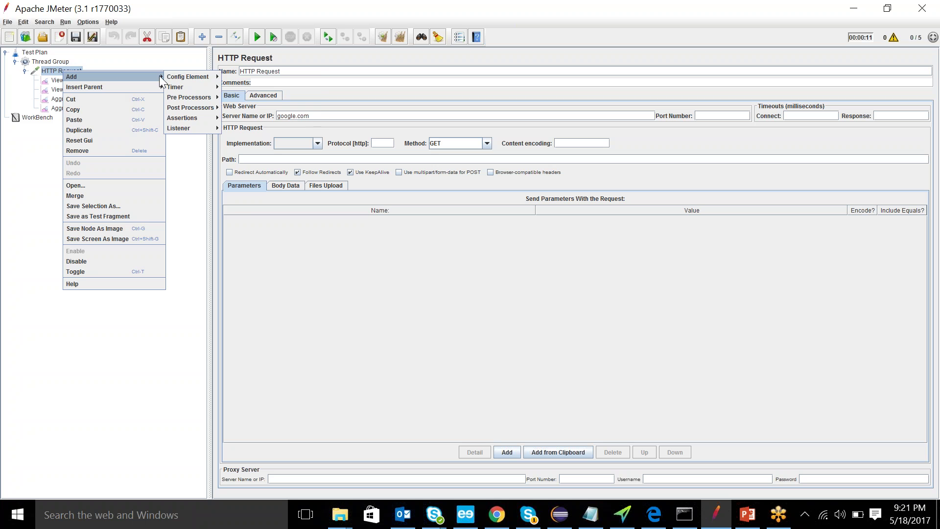
pyautogui.moveTo(196, 131)
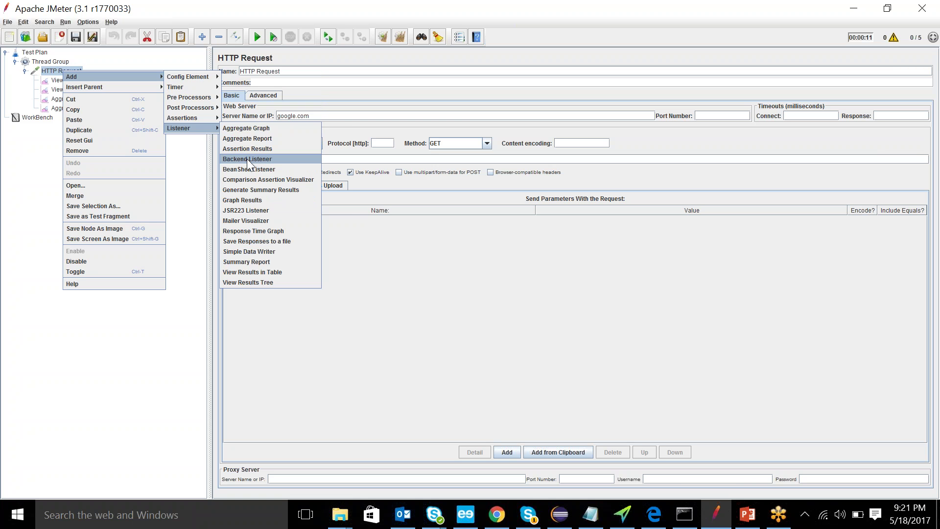
pyautogui.press('Escape')
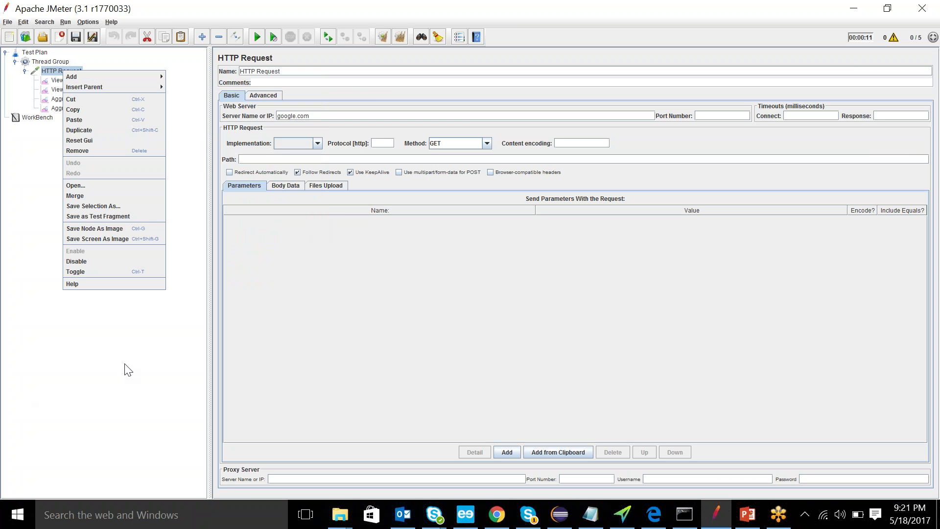
pyautogui.press('Escape')
# Check the Thread Group settings and run the test plan without saving it first.
pyautogui.click(62, 81)
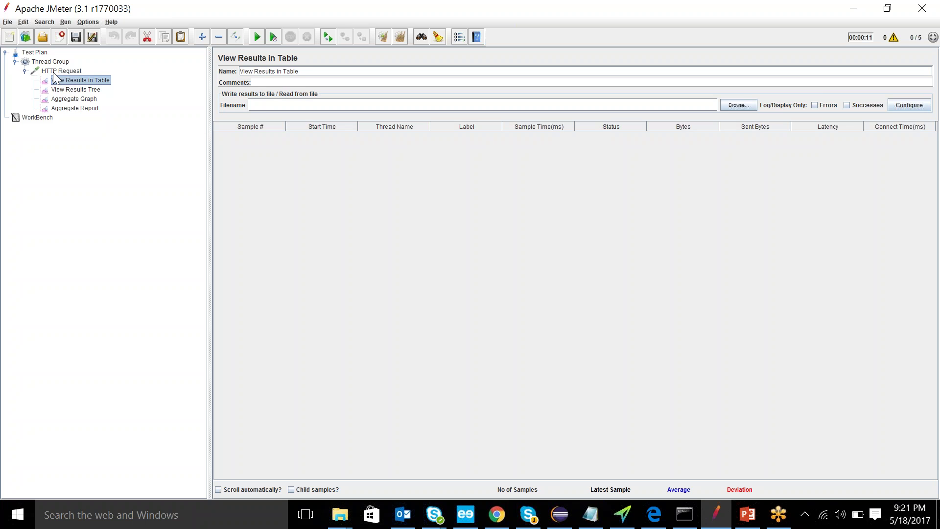
pyautogui.click(55, 71)
pyautogui.click(51, 62)
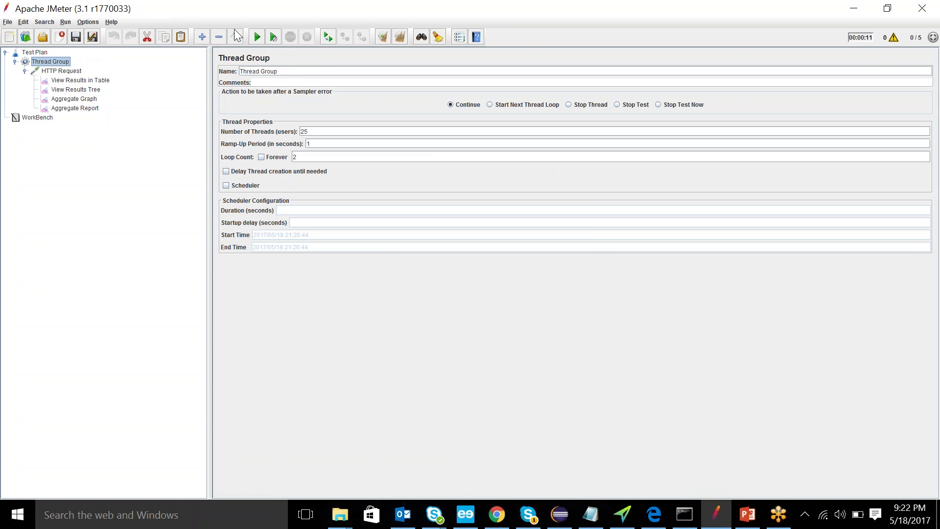
pyautogui.click(257, 37)
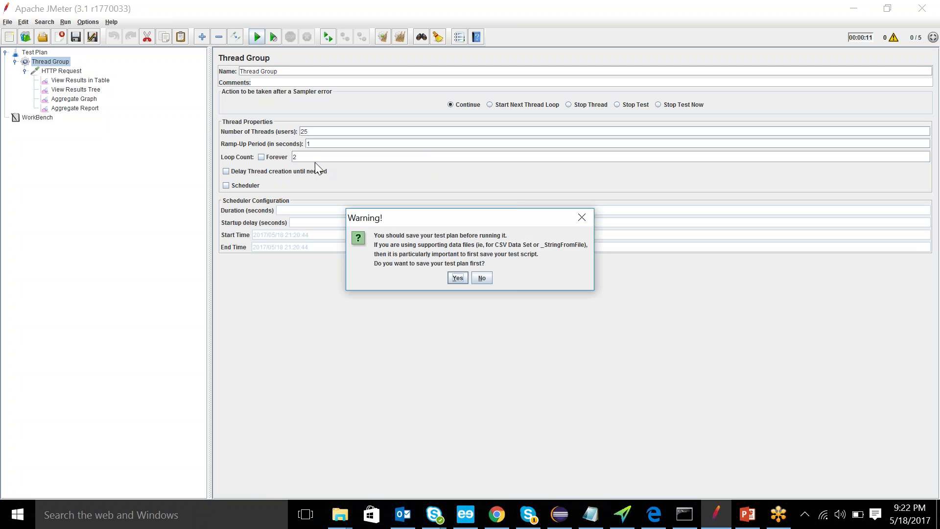
pyautogui.click(480, 278)
# Review the run's output in View Results in Table, View Results Tree, Aggregate Graph and Aggregate Report.
pyautogui.click(71, 81)
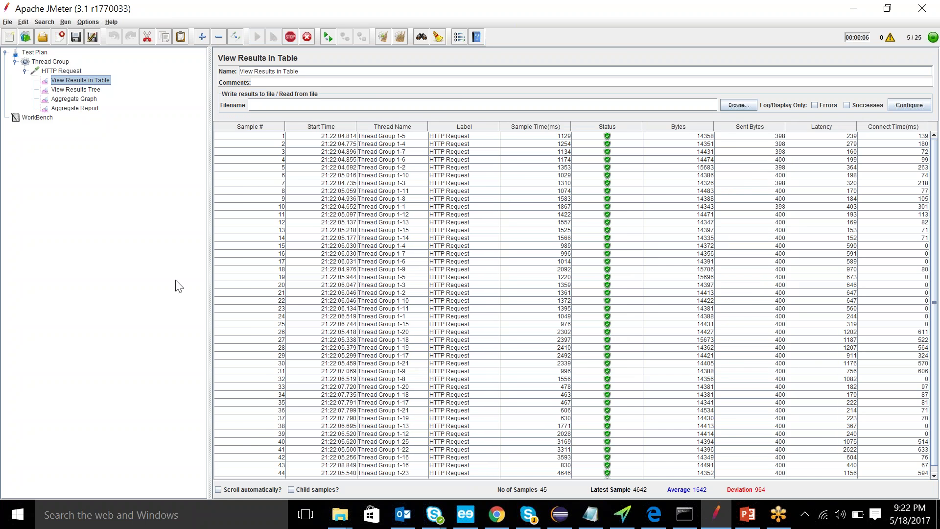
pyautogui.click(78, 90)
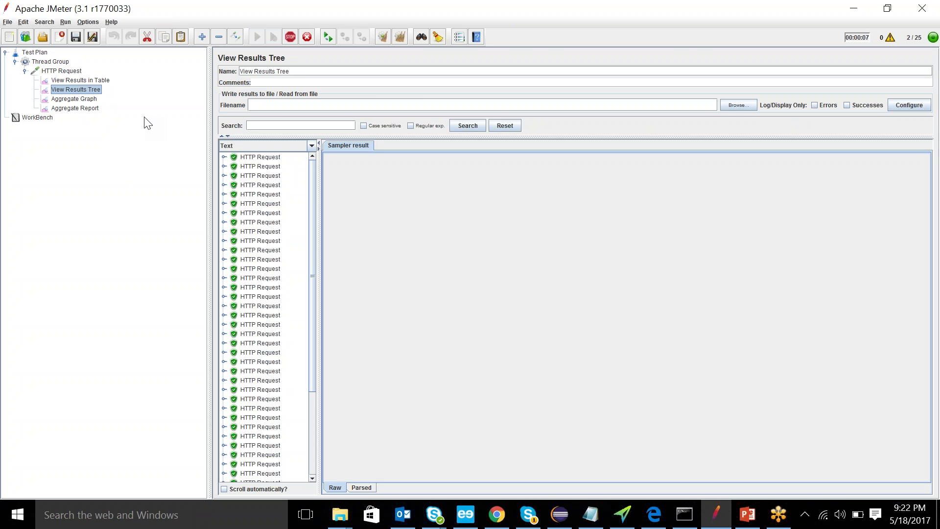
pyautogui.click(83, 100)
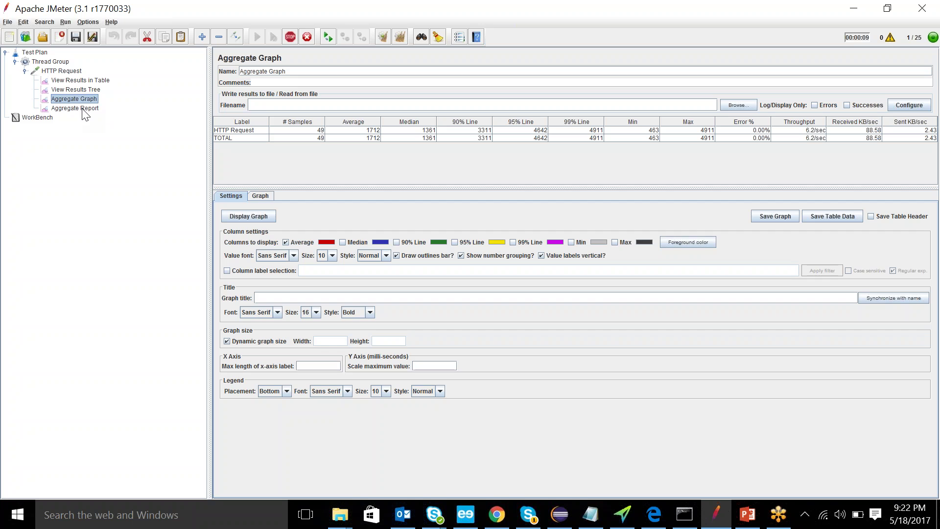
pyautogui.click(85, 109)
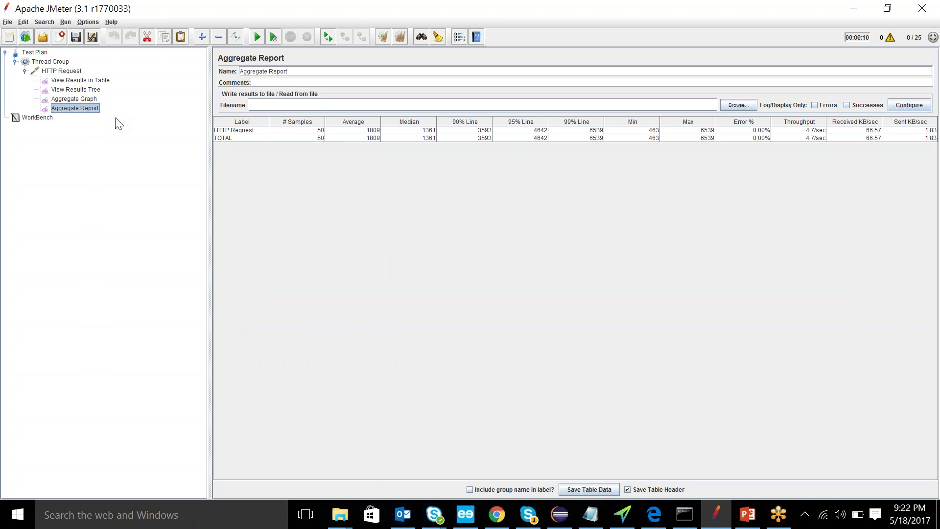
# Show View Results in Table and circle sample numbers 1 to 12 with the screen pen.
pyautogui.click(82, 82)
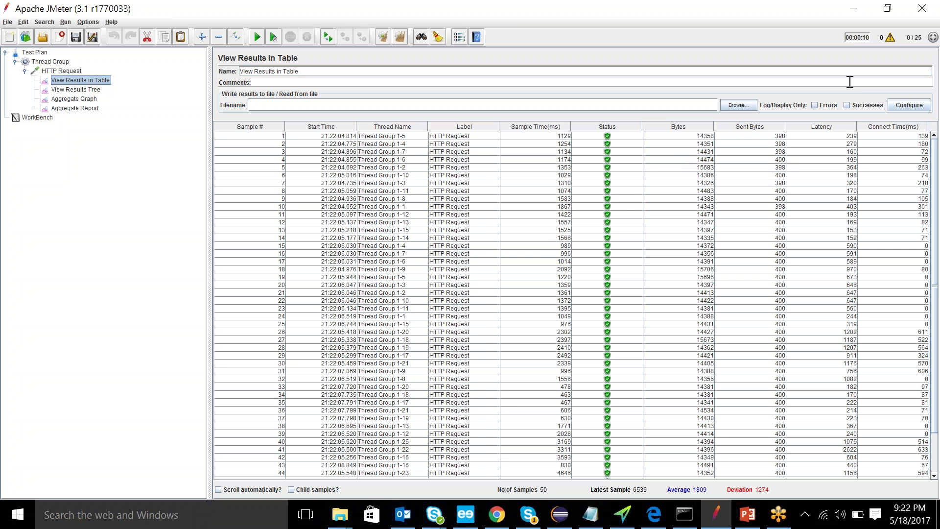
pyautogui.click(918, 38)
pyautogui.moveTo(291, 118)
pyautogui.mouseDown()
pyautogui.moveTo(264, 164)
pyautogui.moveTo(280, 225)
pyautogui.moveTo(296, 158)
pyautogui.moveTo(286, 120)
pyautogui.mouseUp()
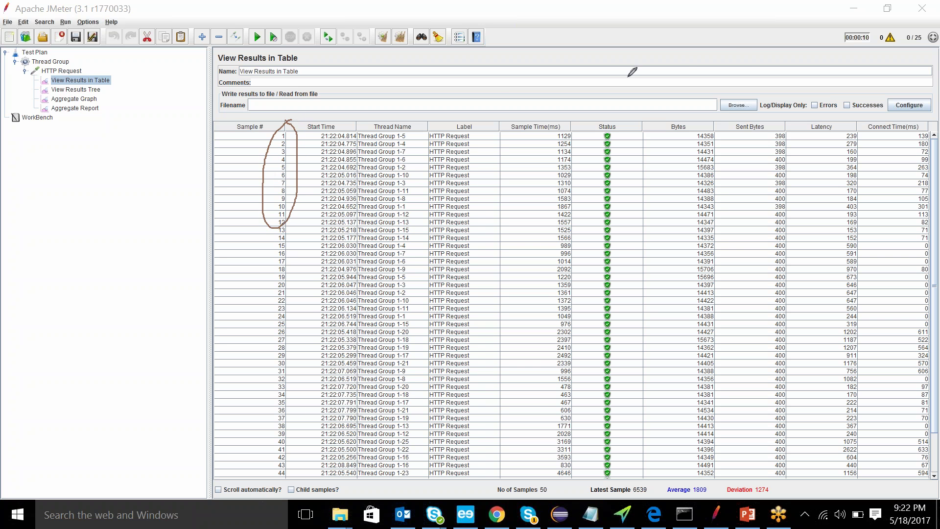
# Compare the Thread Group's user and loop settings with the samples in View Results in Table and enable automatic scrolling for the table.
pyautogui.click(61, 62)
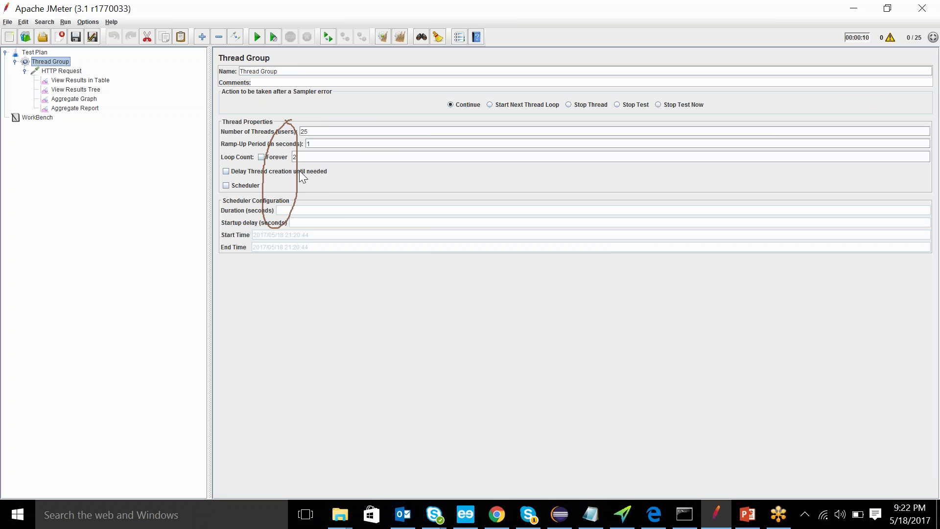
pyautogui.click(88, 80)
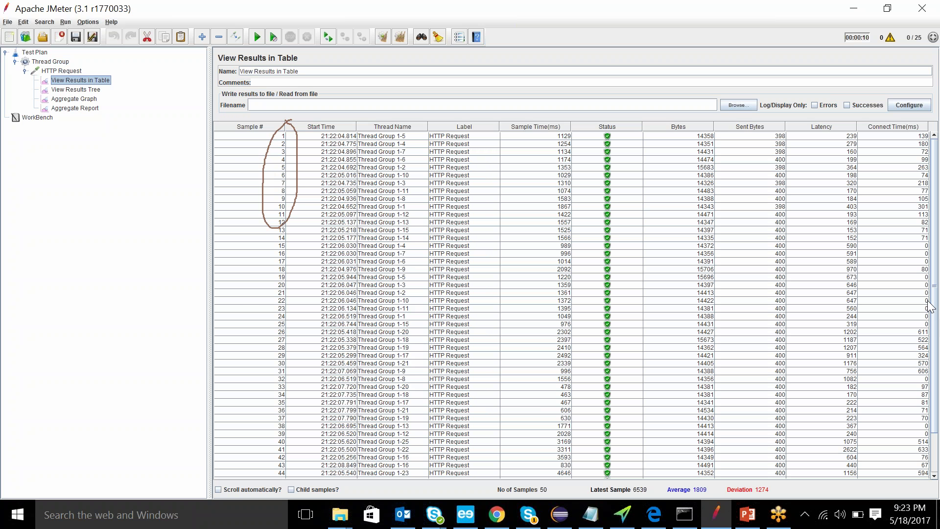
pyautogui.scroll(-2, 929, 303)
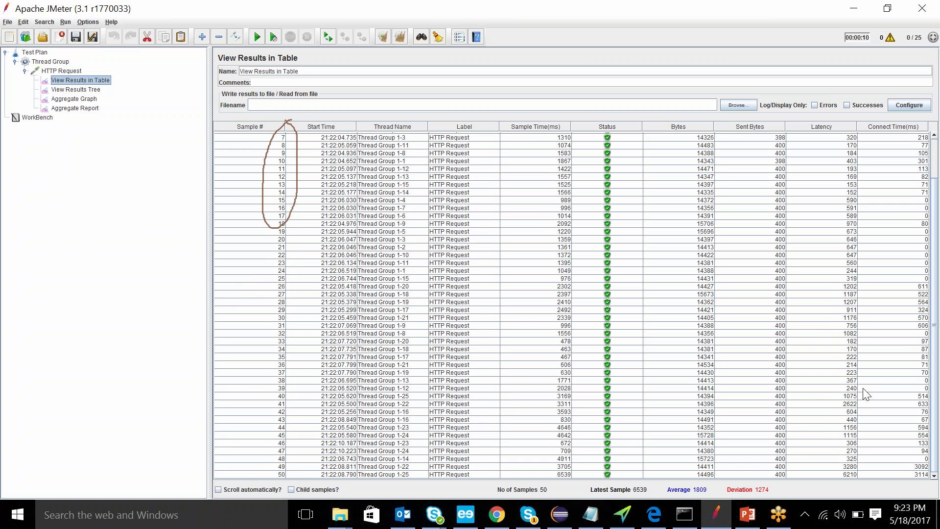
pyautogui.click(218, 489)
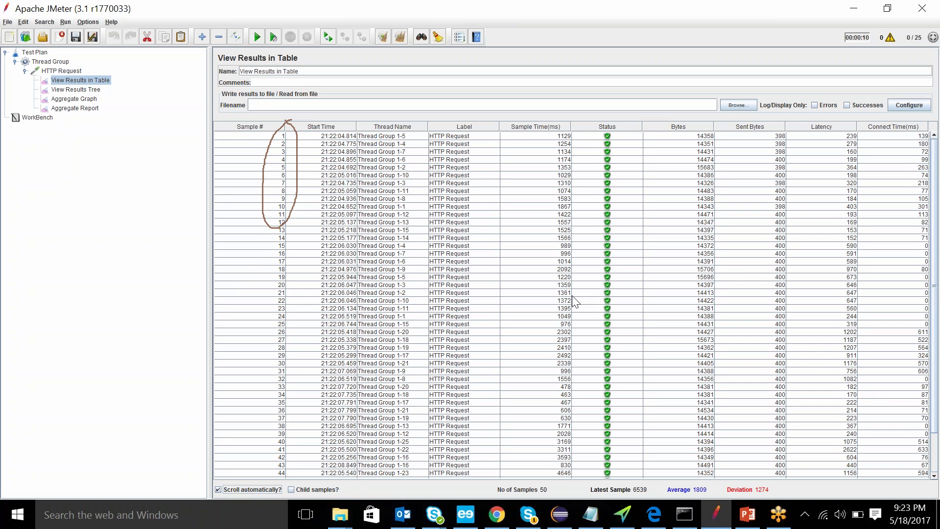
pyautogui.scroll(2, 425, 351)
# Review the Test Plan and Thread Group nodes and return to View Results in Table.
pyautogui.click(50, 62)
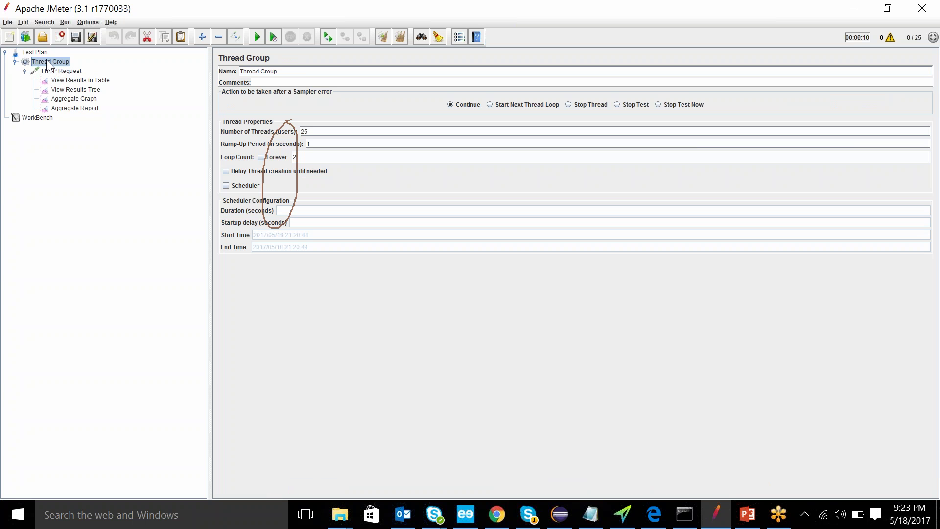
pyautogui.click(37, 53)
pyautogui.click(49, 62)
pyautogui.click(87, 81)
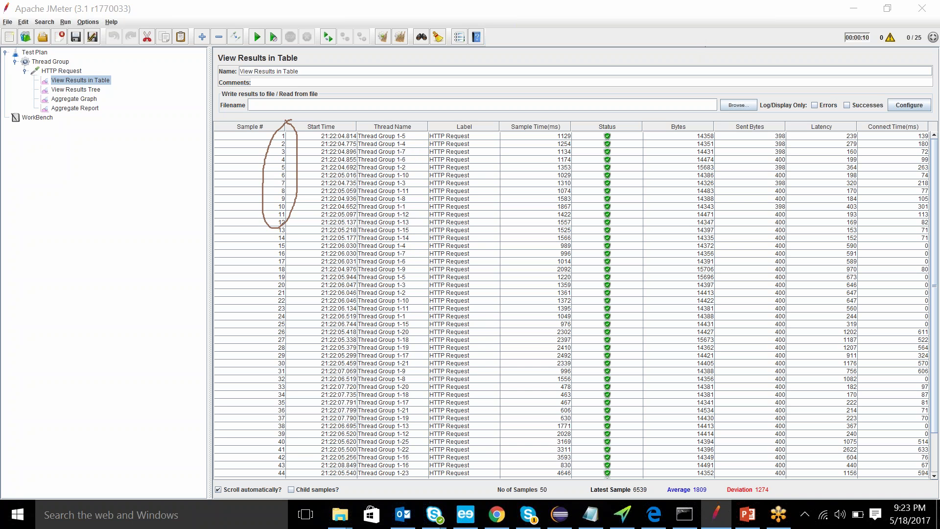
# Handwrite "1 - 12" on screen with arrows beneath both numbers and "TG" under the 1, and erase all the pen drawings.
pyautogui.moveTo(43, 265)
pyautogui.mouseDown()
pyautogui.moveTo(42, 299)
pyautogui.moveTo(82, 285)
pyautogui.moveTo(153, 300)
pyautogui.mouseUp()
pyautogui.moveTo(38, 318); pyautogui.dragTo(38, 365)
pyautogui.moveTo(22, 349)
pyautogui.mouseDown()
pyautogui.moveTo(35, 362)
pyautogui.moveTo(52, 352)
pyautogui.mouseUp()
pyautogui.moveTo(22, 394)
pyautogui.mouseDown()
pyautogui.moveTo(22, 426)
pyautogui.moveTo(34, 397)
pyautogui.moveTo(60, 445)
pyautogui.mouseUp()
pyautogui.moveTo(124, 317)
pyautogui.mouseDown()
pyautogui.moveTo(124, 351)
pyautogui.moveTo(132, 343)
pyautogui.mouseUp()
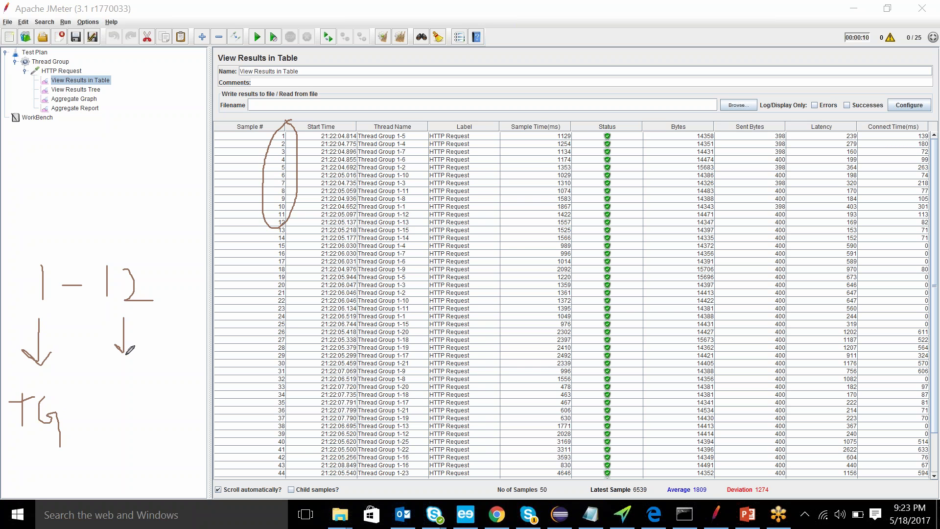
pyautogui.moveTo(117, 385)
pyautogui.mouseDown()
pyautogui.moveTo(144, 402)
pyautogui.moveTo(140, 386)
pyautogui.mouseUp()
pyautogui.moveTo(133, 289); pyautogui.dragTo(126, 299)
pyautogui.press('e')
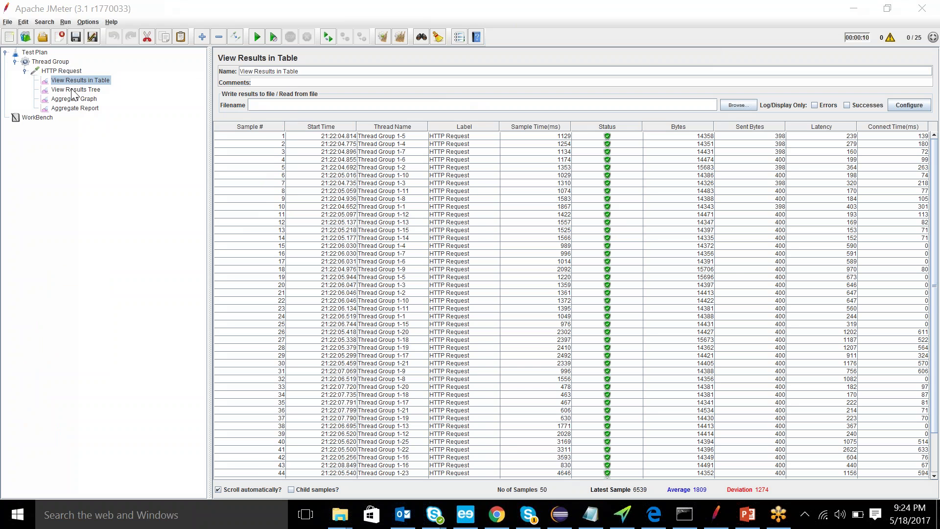
# Switch from the HTTP Request back to View Results in Table and mark the Label column with the screen pen.
pyautogui.click(70, 73)
pyautogui.click(81, 81)
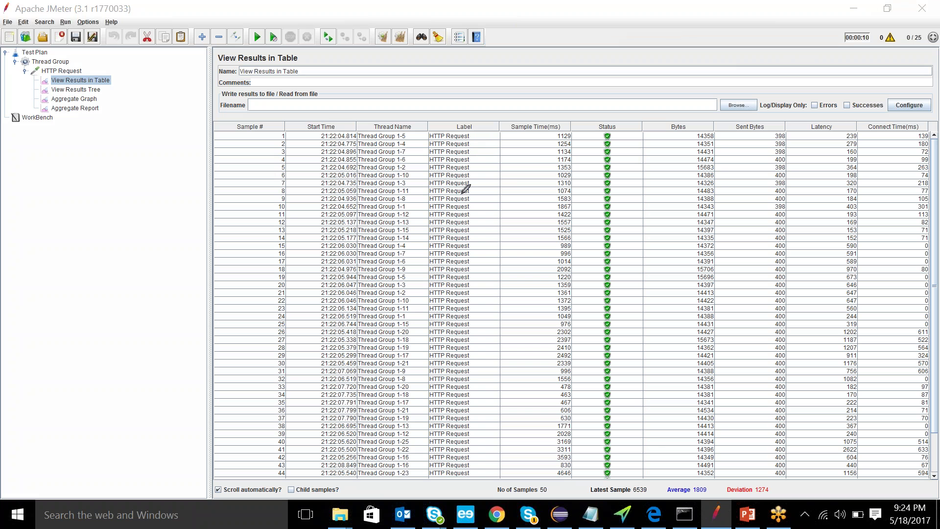
pyautogui.moveTo(475, 109)
pyautogui.mouseDown()
pyautogui.moveTo(416, 131)
pyautogui.moveTo(472, 160)
pyautogui.mouseUp()
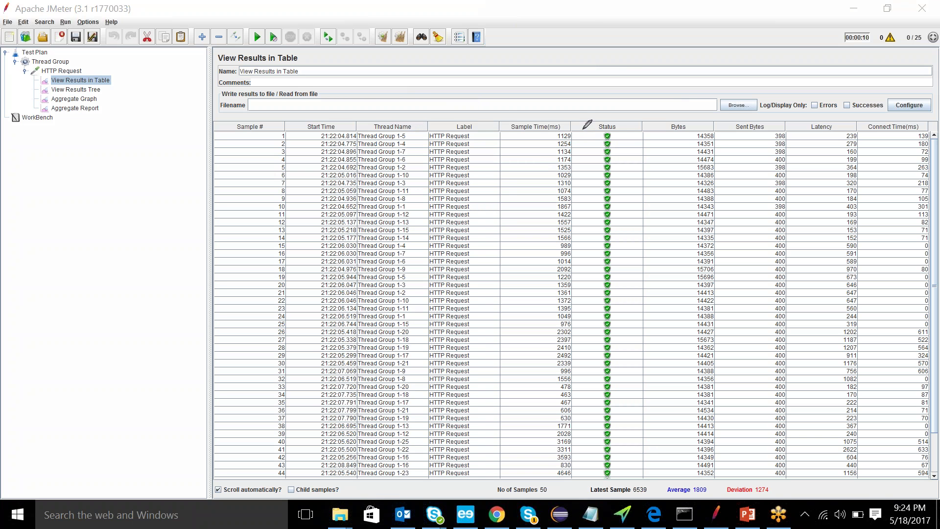
# Draw an arrow from the Sample Time column to a handwritten "Total t", circle the sample times of rows 17 to 41, and erase the drawings.
pyautogui.moveTo(537, 173)
pyautogui.mouseDown()
pyautogui.moveTo(205, 220)
pyautogui.moveTo(189, 213)
pyautogui.moveTo(167, 232)
pyautogui.moveTo(191, 245)
pyautogui.mouseUp()
pyautogui.moveTo(34, 234)
pyautogui.mouseDown()
pyautogui.moveTo(42, 276)
pyautogui.moveTo(38, 233)
pyautogui.moveTo(54, 258)
pyautogui.moveTo(74, 242)
pyautogui.moveTo(96, 253)
pyautogui.mouseUp()
pyautogui.moveTo(78, 304)
pyautogui.mouseDown()
pyautogui.moveTo(80, 321)
pyautogui.moveTo(82, 304)
pyautogui.mouseUp()
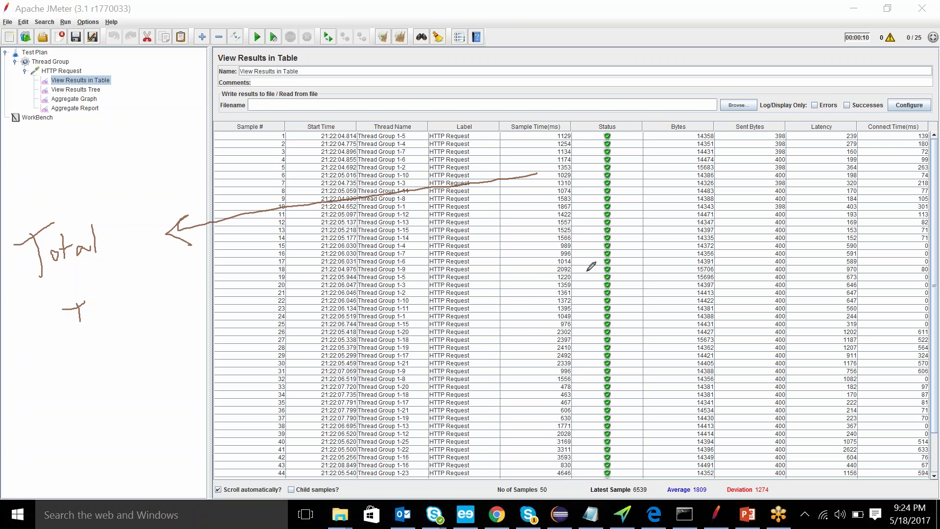
pyautogui.moveTo(587, 264)
pyautogui.mouseDown()
pyautogui.moveTo(544, 277)
pyautogui.moveTo(540, 410)
pyautogui.moveTo(582, 427)
pyautogui.moveTo(593, 269)
pyautogui.mouseUp()
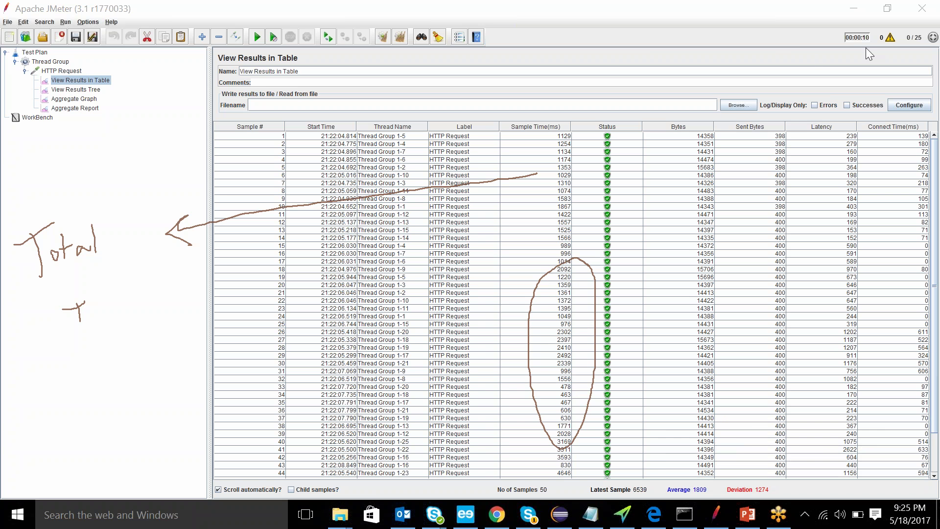
pyautogui.press('e')
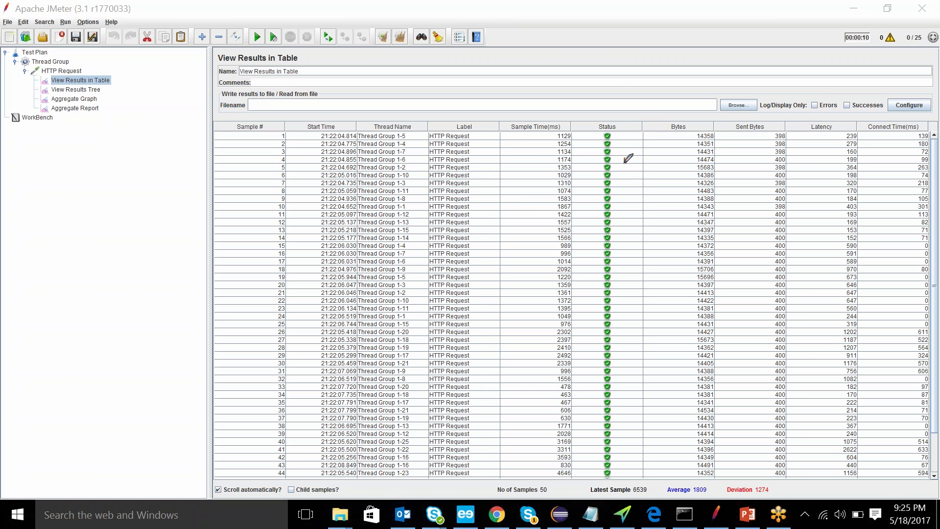
# Circle the Status values and the first Bytes values with the screen pen, and erase the drawings.
pyautogui.moveTo(625, 157); pyautogui.dragTo(629, 165)
pyautogui.moveTo(725, 145)
pyautogui.mouseDown()
pyautogui.moveTo(713, 128)
pyautogui.moveTo(678, 201)
pyautogui.moveTo(710, 248)
pyautogui.moveTo(725, 138)
pyautogui.mouseUp()
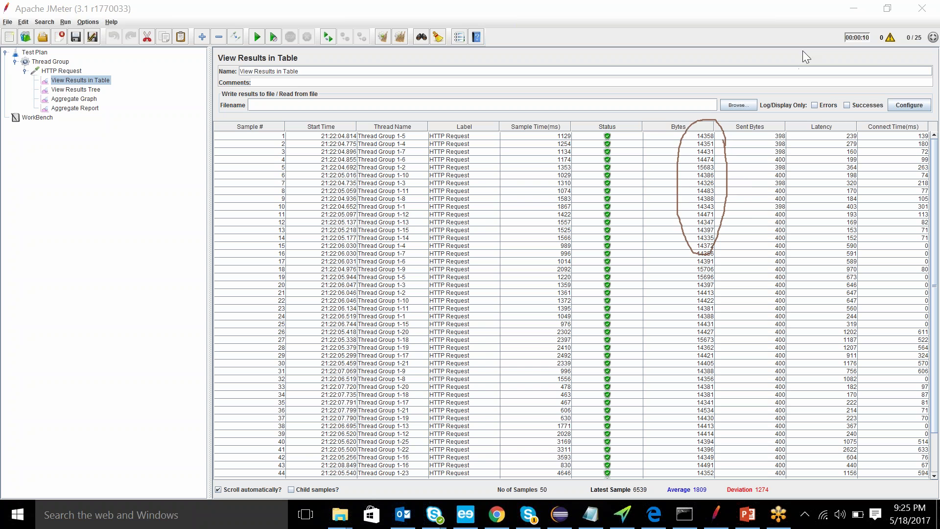
pyautogui.hotkey('ctrl', 'z')
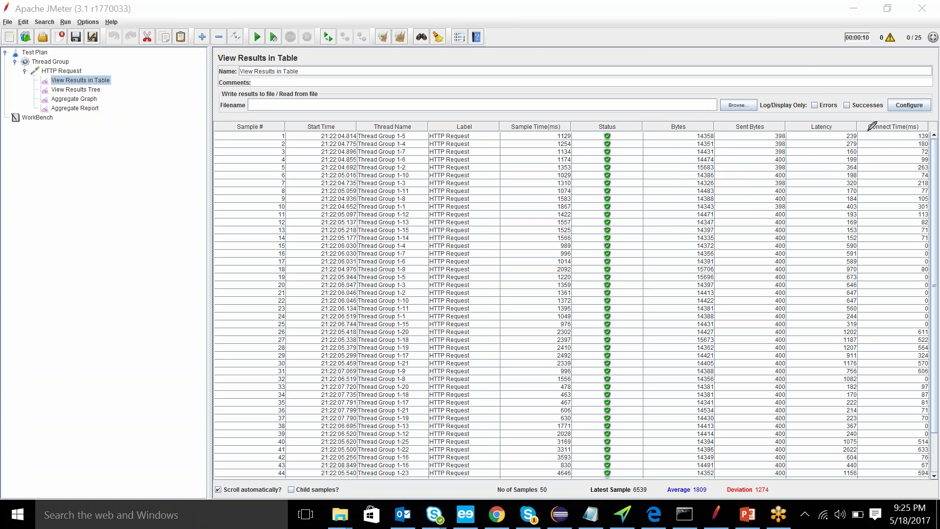
# Circle the Latency and Connect Time columns and sketch a client box "C" with an arrow to a larger server box "S".
pyautogui.moveTo(813, 173)
pyautogui.mouseDown()
pyautogui.moveTo(807, 131)
pyautogui.moveTo(876, 105)
pyautogui.moveTo(925, 117)
pyautogui.moveTo(936, 234)
pyautogui.moveTo(860, 261)
pyautogui.moveTo(811, 167)
pyautogui.mouseUp()
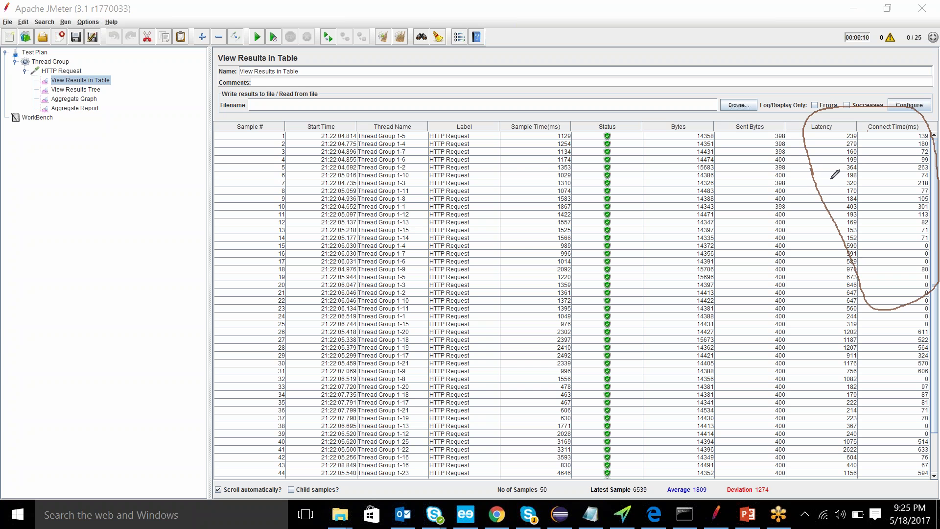
pyautogui.moveTo(26, 293); pyautogui.dragTo(27, 332)
pyautogui.moveTo(26, 297)
pyautogui.mouseDown()
pyautogui.moveTo(40, 303)
pyautogui.moveTo(30, 341)
pyautogui.moveTo(28, 329)
pyautogui.moveTo(28, 376)
pyautogui.moveTo(44, 378)
pyautogui.mouseUp()
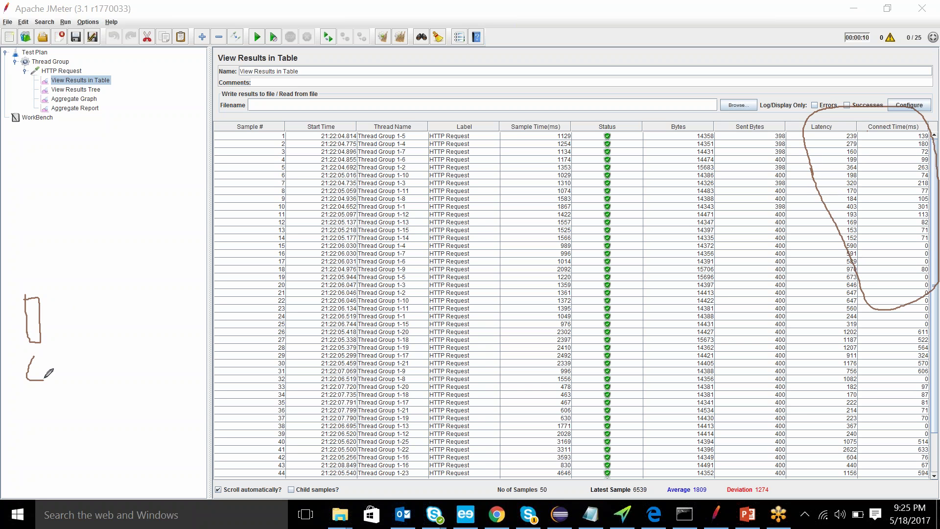
pyautogui.moveTo(54, 320); pyautogui.dragTo(153, 319)
pyautogui.moveTo(142, 311); pyautogui.dragTo(151, 329)
pyautogui.moveTo(171, 276); pyautogui.dragTo(175, 374)
pyautogui.moveTo(169, 275)
pyautogui.mouseDown()
pyautogui.moveTo(245, 269)
pyautogui.moveTo(217, 380)
pyautogui.moveTo(168, 386)
pyautogui.moveTo(210, 409)
pyautogui.moveTo(201, 424)
pyautogui.mouseUp()
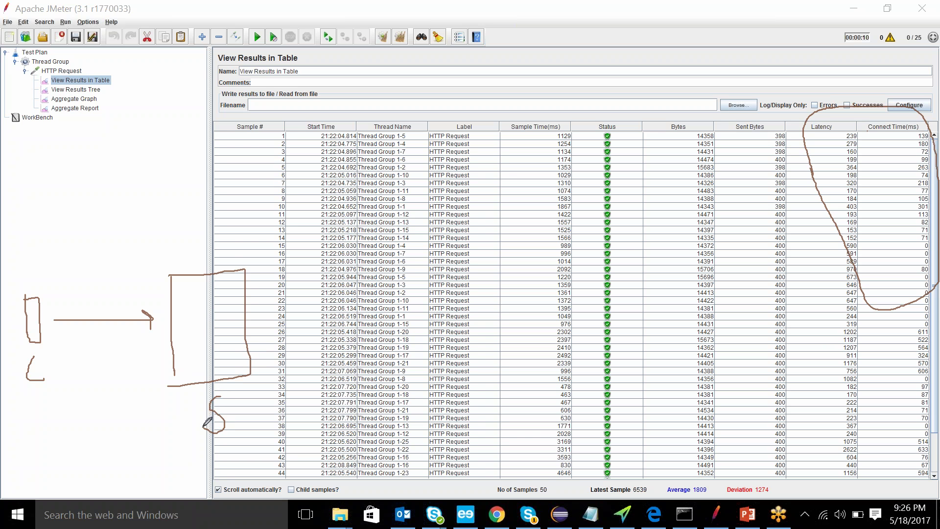
# Draw a return arrow from the server to the client with "100" beneath it, and erase all the pen drawings.
pyautogui.moveTo(159, 358)
pyautogui.mouseDown()
pyautogui.moveTo(62, 360)
pyautogui.moveTo(86, 419)
pyautogui.moveTo(99, 406)
pyautogui.moveTo(108, 422)
pyautogui.moveTo(103, 403)
pyautogui.mouseUp()
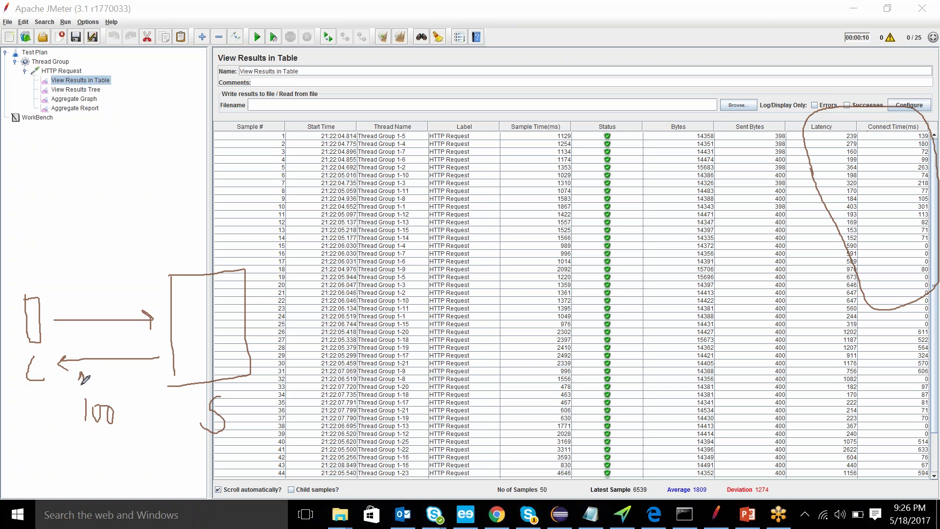
pyautogui.moveTo(80, 386); pyautogui.dragTo(87, 386)
pyautogui.moveTo(55, 306)
pyautogui.mouseDown()
pyautogui.moveTo(140, 299)
pyautogui.moveTo(136, 319)
pyautogui.mouseUp()
pyautogui.press('Escape')
# Handwrite "IMP" over the Latency column with the screen pen and erase it.
pyautogui.hotkey('ctrl', '2')
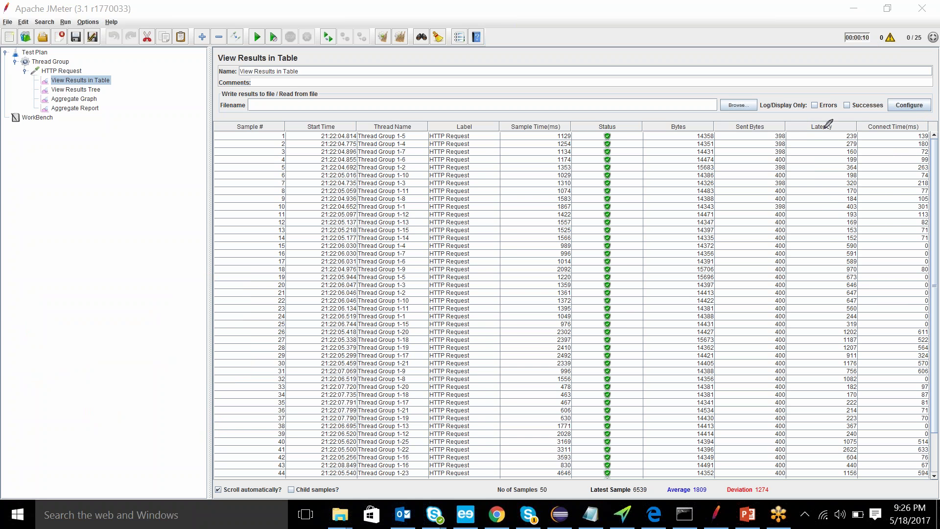
pyautogui.moveTo(812, 209)
pyautogui.mouseDown()
pyautogui.moveTo(811, 250)
pyautogui.moveTo(857, 212)
pyautogui.moveTo(857, 247)
pyautogui.mouseUp()
pyautogui.moveTo(858, 211)
pyautogui.mouseDown()
pyautogui.moveTo(869, 213)
pyautogui.moveTo(865, 229)
pyautogui.mouseUp()
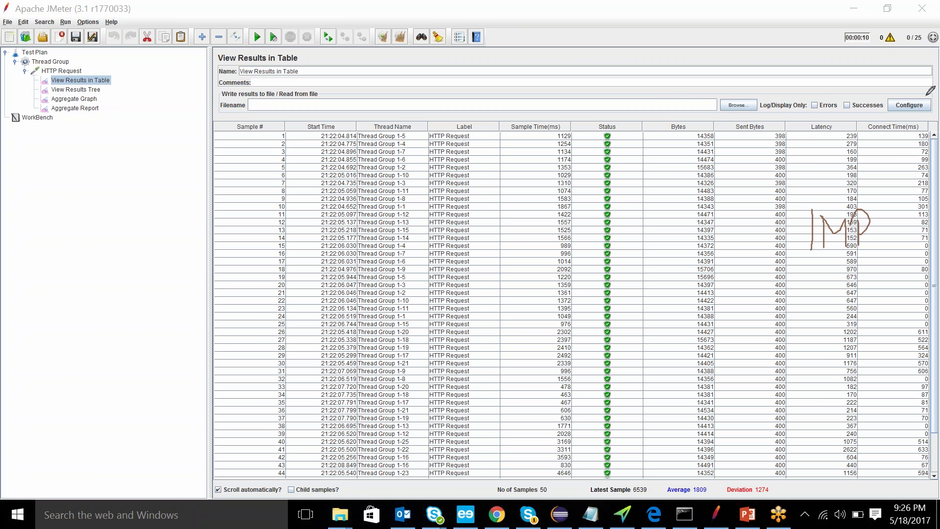
pyautogui.press('Escape')
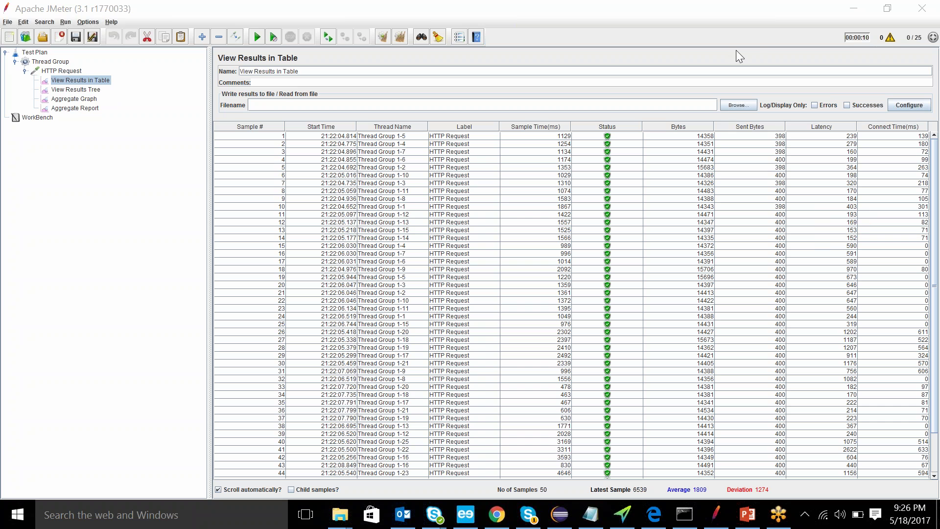
pyautogui.click(97, 91)
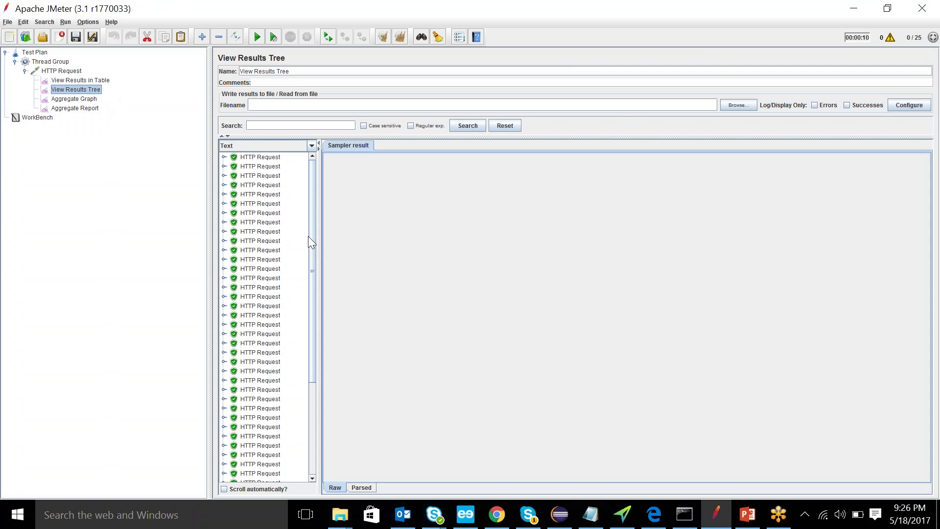
pyautogui.click(224, 157)
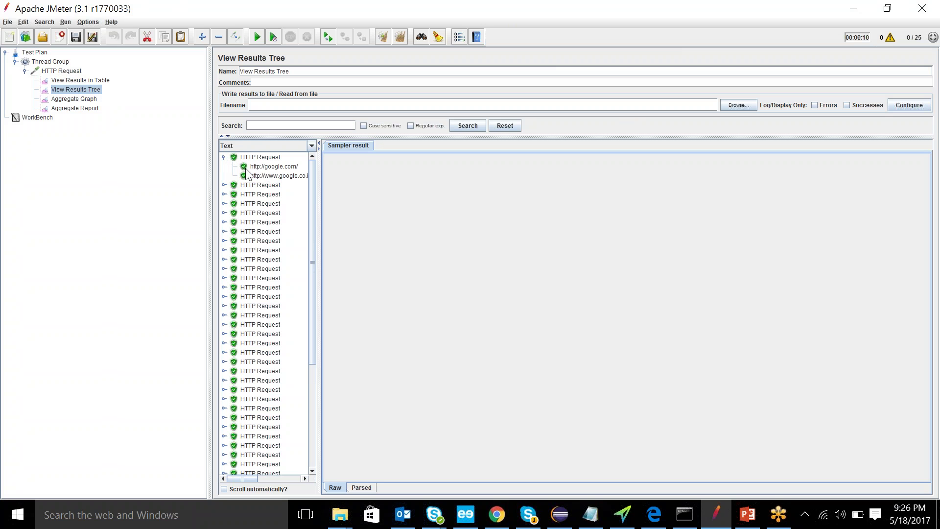
pyautogui.click(275, 176)
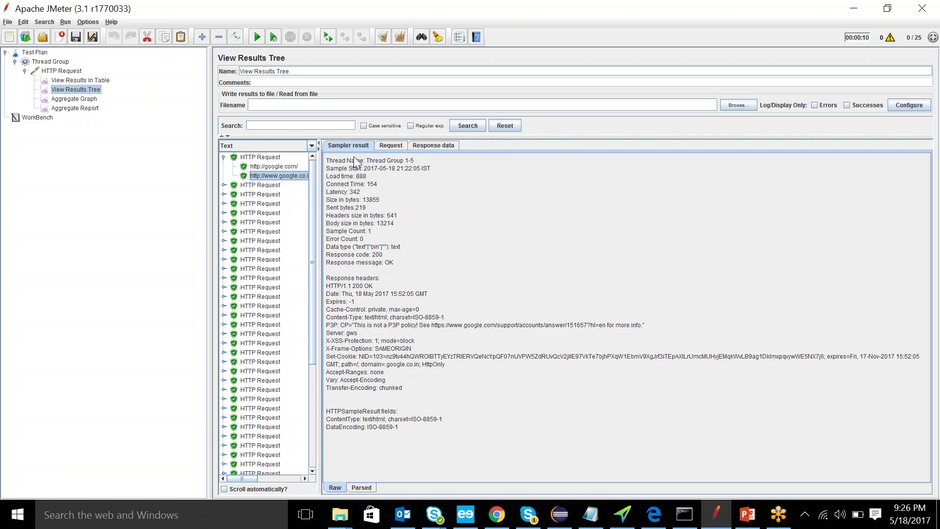
pyautogui.click(390, 146)
pyautogui.moveTo(520, 160); pyautogui.dragTo(338, 161)
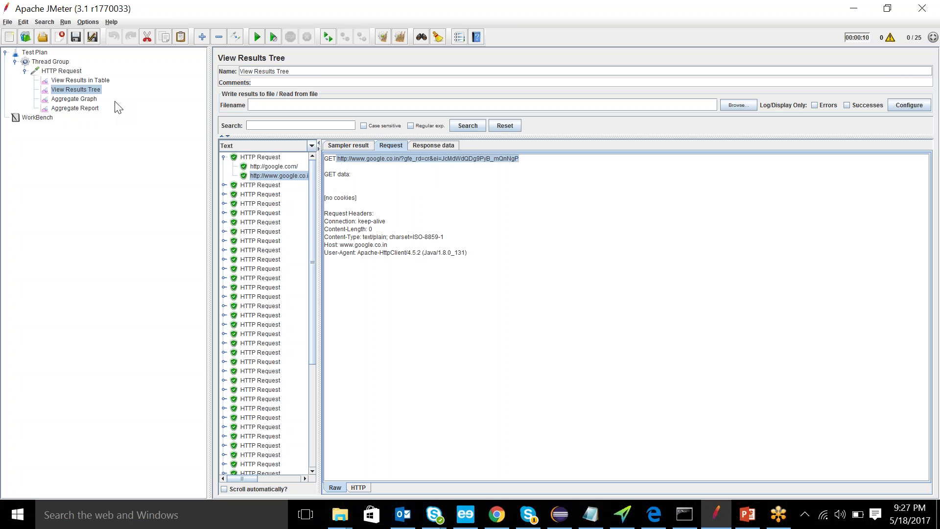
# Review the HTTP Request sampler's settings, return to View Results Tree and highlight the GET URL in the request details again.
pyautogui.click(66, 73)
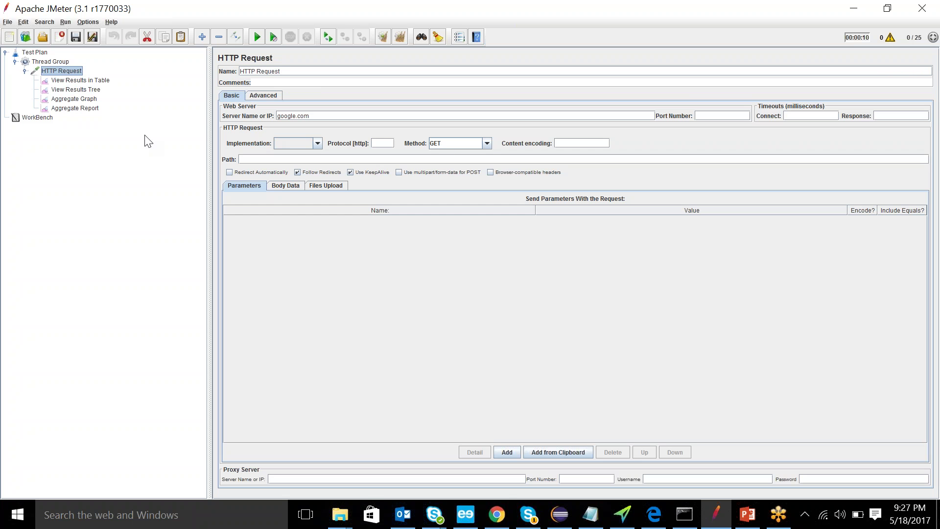
pyautogui.click(82, 90)
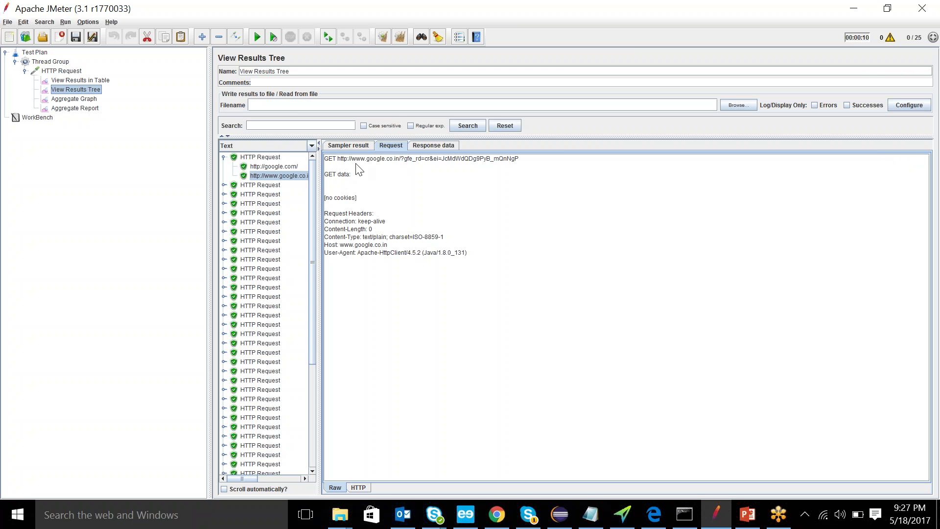
pyautogui.click(527, 166)
pyautogui.tripleClick(358, 167)
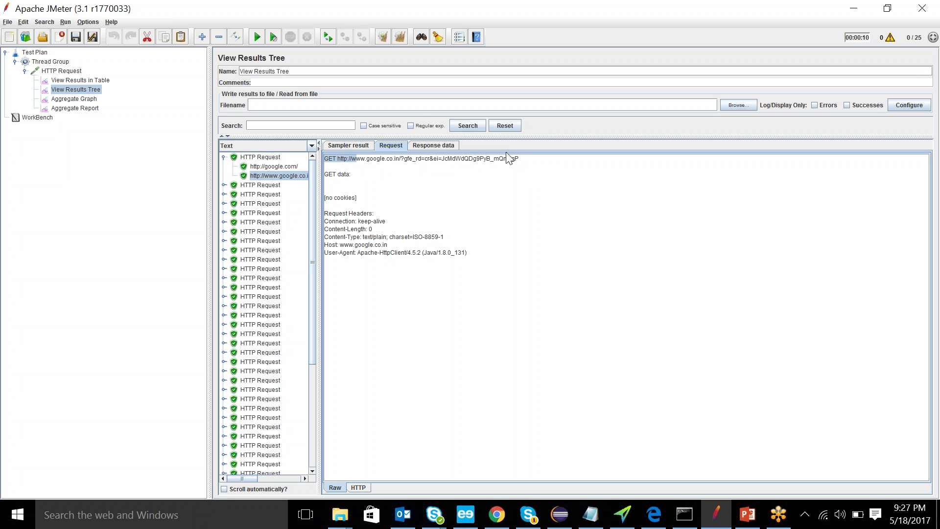
pyautogui.click(525, 163)
pyautogui.doubleClick(342, 159)
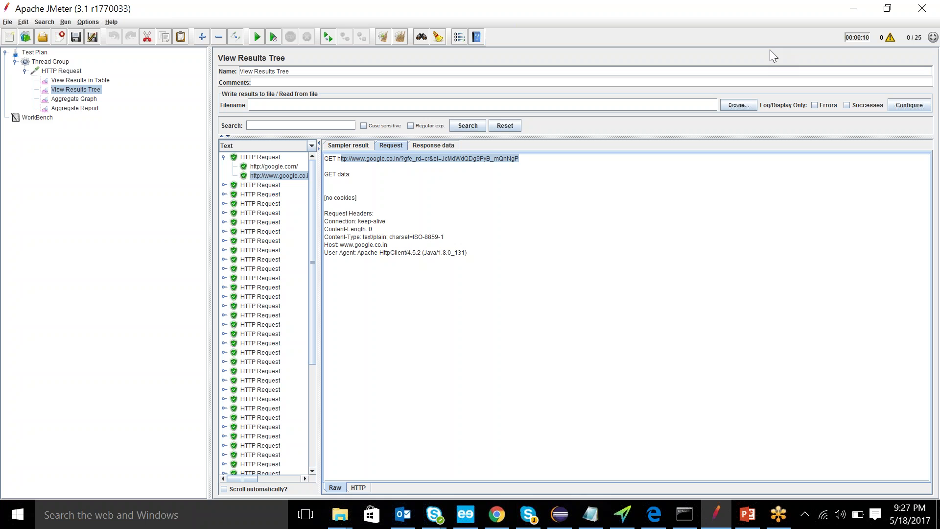
# Draw a question mark beside the request headers with the screen pen and erase it.
pyautogui.moveTo(497, 219)
pyautogui.mouseDown()
pyautogui.moveTo(510, 240)
pyautogui.moveTo(500, 294)
pyautogui.mouseUp()
pyautogui.click(503, 325)
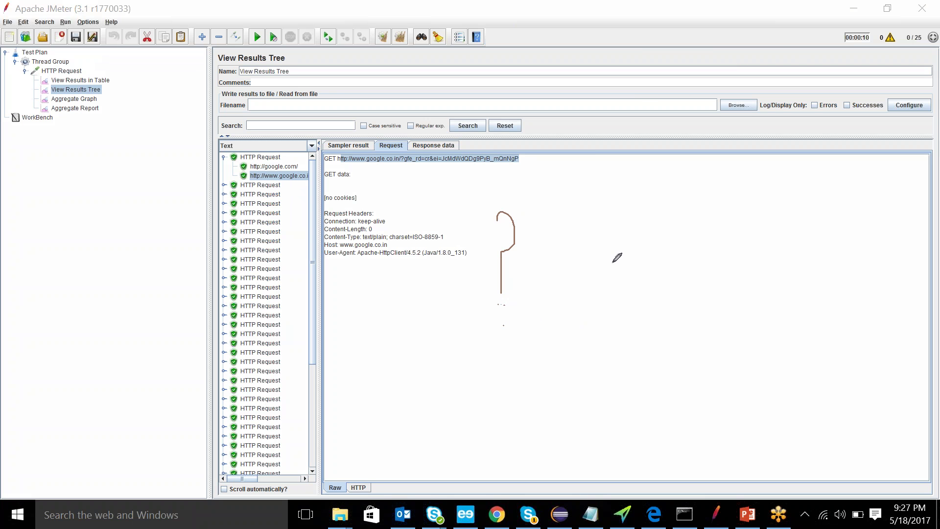
pyautogui.press('e')
# Show the sub-sample's response data and render it as HTML (download resources).
pyautogui.click(424, 145)
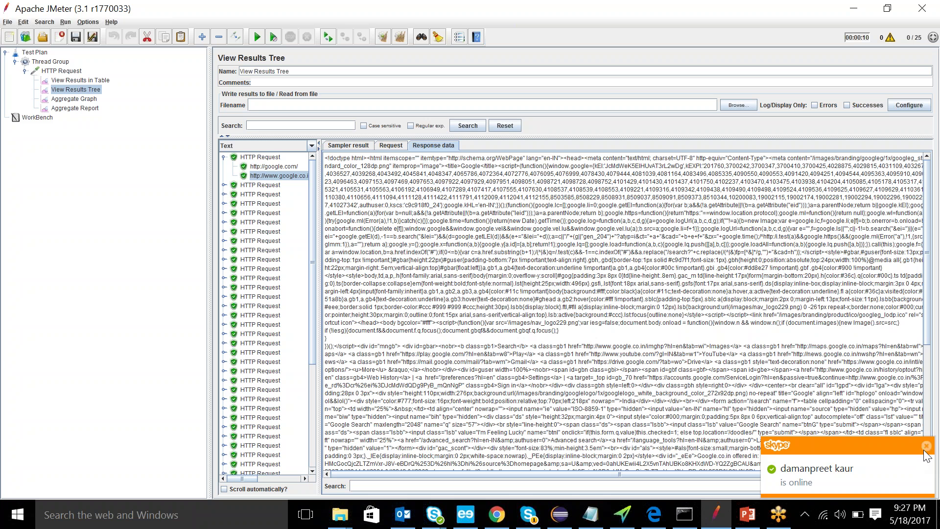
pyautogui.click(279, 150)
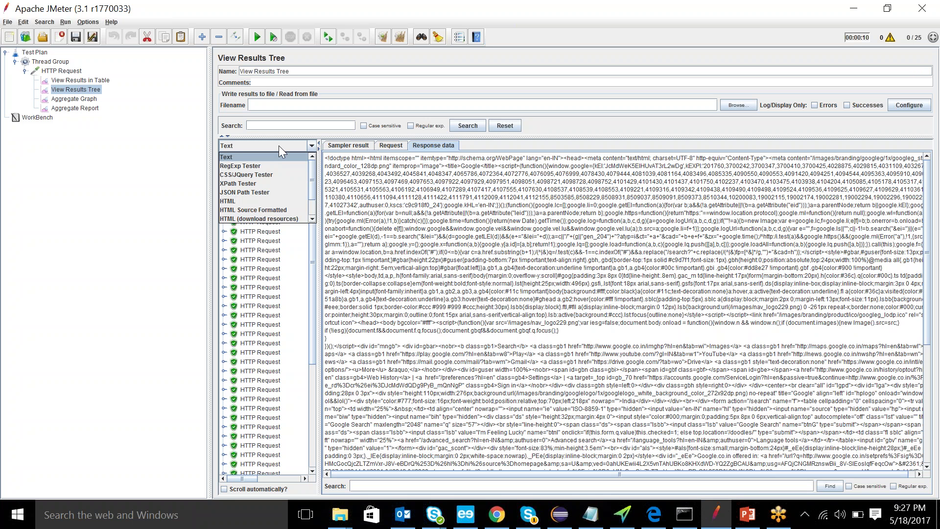
pyautogui.click(269, 220)
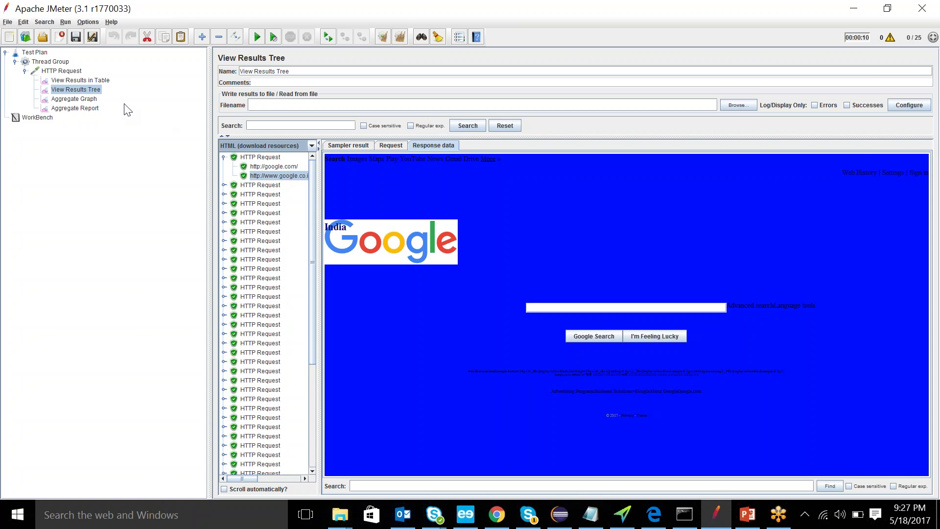
# Show the sub-sample's sampler result and mark its load time, connect time and latency lines with the screen pen.
pyautogui.click(348, 146)
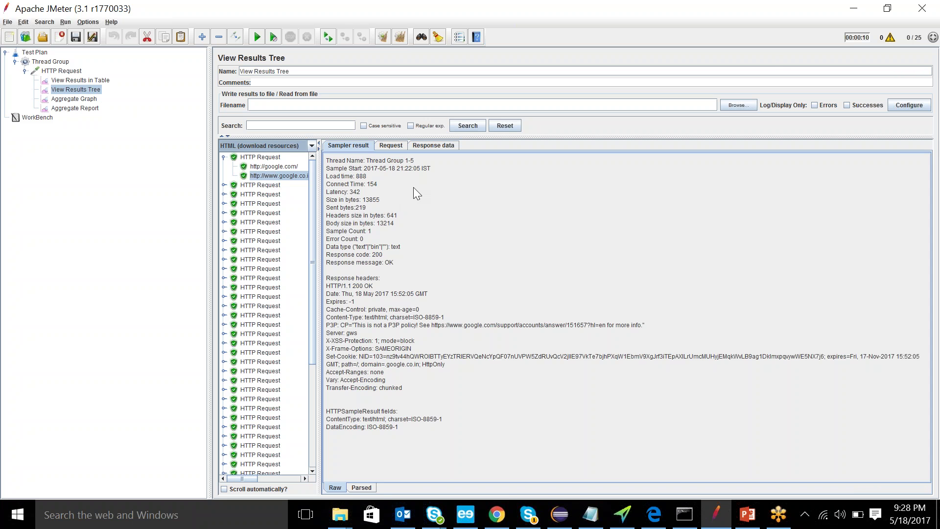
pyautogui.click(771, 49)
pyautogui.moveTo(410, 190)
pyautogui.mouseDown()
pyautogui.moveTo(378, 163)
pyautogui.moveTo(314, 210)
pyautogui.moveTo(399, 265)
pyautogui.moveTo(407, 185)
pyautogui.mouseUp()
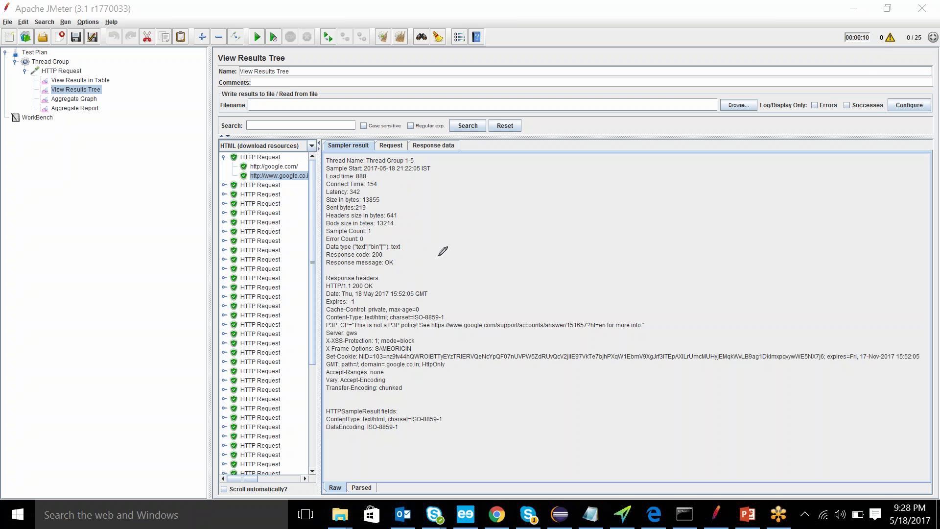
# Draw an arrow from the response code and message to a handwritten "ASSERTION", and erase the drawings.
pyautogui.moveTo(388, 258)
pyautogui.mouseDown()
pyautogui.moveTo(516, 261)
pyautogui.moveTo(509, 279)
pyautogui.mouseUp()
pyautogui.moveTo(558, 240)
pyautogui.mouseDown()
pyautogui.moveTo(558, 278)
pyautogui.moveTo(603, 262)
pyautogui.moveTo(594, 271)
pyautogui.mouseUp()
pyautogui.moveTo(631, 240); pyautogui.dragTo(612, 269)
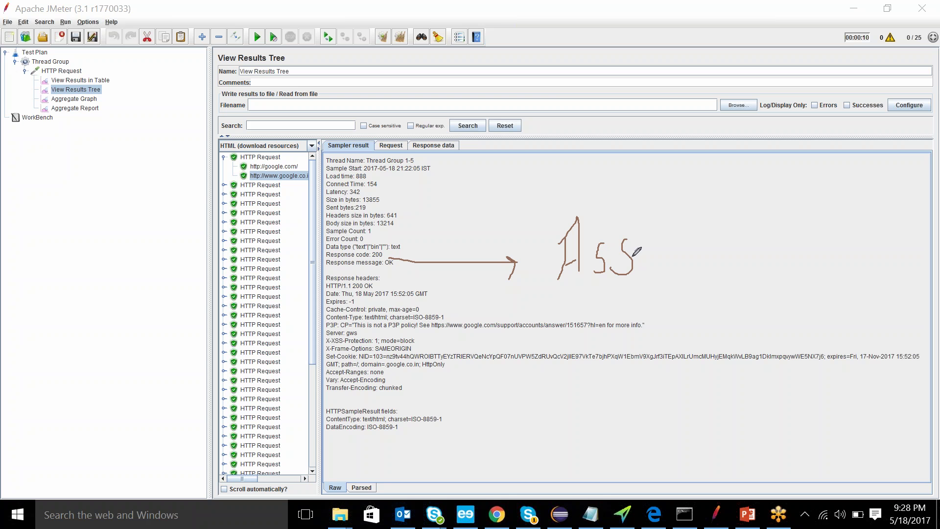
pyautogui.moveTo(659, 242); pyautogui.dragTo(666, 278)
pyautogui.moveTo(672, 250)
pyautogui.mouseDown()
pyautogui.moveTo(664, 260)
pyautogui.moveTo(691, 278)
pyautogui.mouseUp()
pyautogui.moveTo(693, 236)
pyautogui.mouseDown()
pyautogui.moveTo(699, 277)
pyautogui.moveTo(707, 239)
pyautogui.moveTo(718, 269)
pyautogui.moveTo(745, 244)
pyautogui.moveTo(736, 247)
pyautogui.moveTo(753, 282)
pyautogui.mouseUp()
pyautogui.moveTo(753, 249)
pyautogui.mouseDown()
pyautogui.moveTo(760, 257)
pyautogui.moveTo(773, 230)
pyautogui.mouseUp()
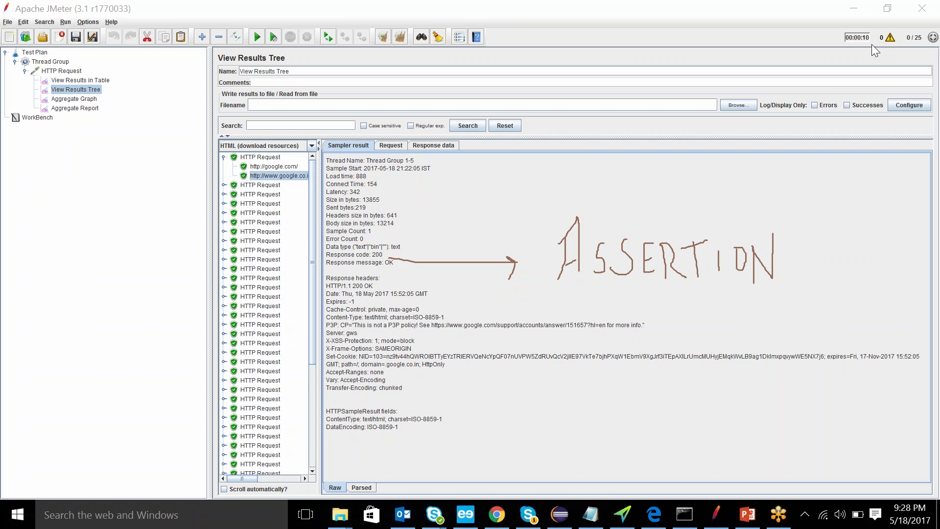
pyautogui.press('Escape')
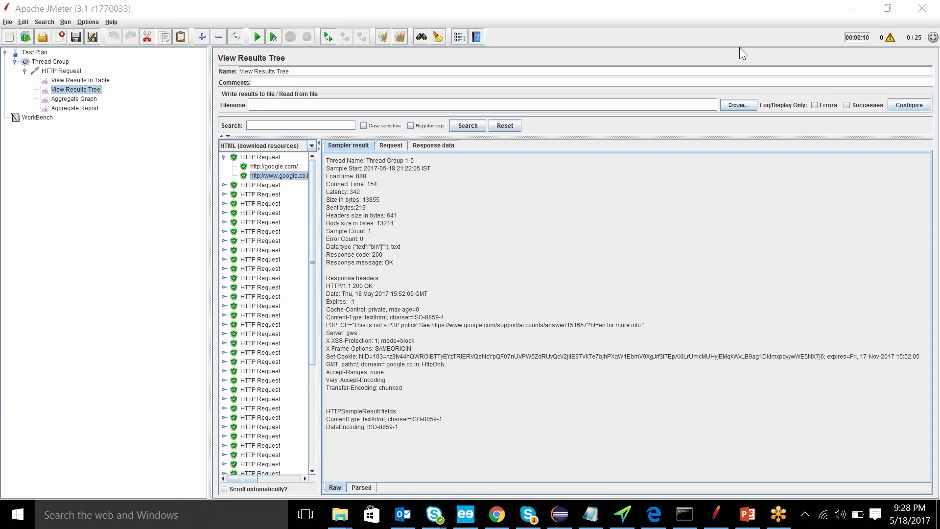
# Show the Aggregate Graph, handwrite "1, 2, 3" followed by dots below the test tree, circle the # Samples column, and erase the drawings.
pyautogui.click(82, 100)
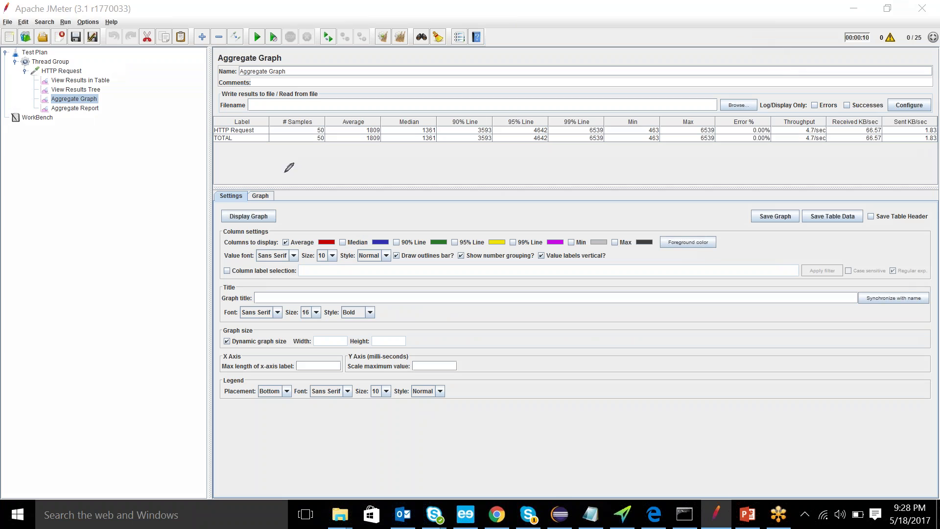
pyautogui.moveTo(38, 206); pyautogui.dragTo(54, 324)
pyautogui.moveTo(63, 359); pyautogui.dragTo(64, 363)
pyautogui.moveTo(55, 402); pyautogui.dragTo(70, 446)
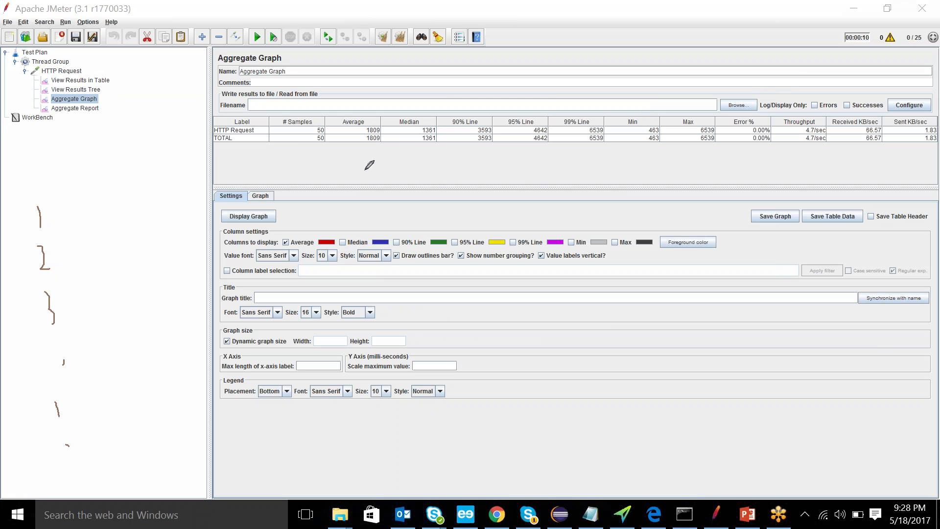
pyautogui.moveTo(331, 111)
pyautogui.mouseDown()
pyautogui.moveTo(274, 133)
pyautogui.moveTo(327, 152)
pyautogui.moveTo(329, 112)
pyautogui.mouseUp()
pyautogui.press('e')
# Circle the Average column of the Aggregate Graph table and handwrite "CENTRE" below the Median column.
pyautogui.moveTo(383, 107)
pyautogui.mouseDown()
pyautogui.moveTo(345, 111)
pyautogui.moveTo(378, 155)
pyautogui.moveTo(389, 122)
pyautogui.moveTo(383, 105)
pyautogui.mouseUp()
pyautogui.click(423, 145)
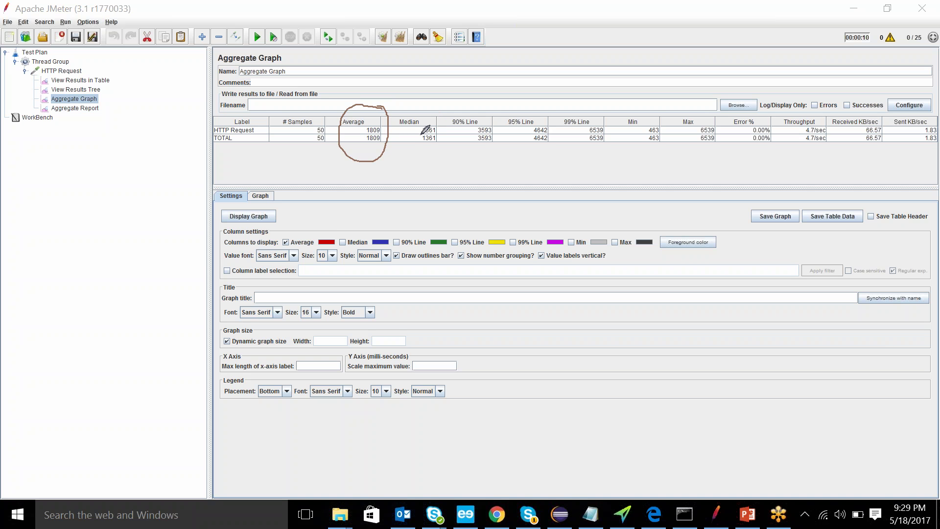
pyautogui.click(352, 132)
pyautogui.moveTo(419, 156)
pyautogui.mouseDown()
pyautogui.moveTo(411, 178)
pyautogui.moveTo(431, 177)
pyautogui.moveTo(429, 164)
pyautogui.moveTo(455, 172)
pyautogui.moveTo(467, 157)
pyautogui.moveTo(466, 169)
pyautogui.moveTo(477, 171)
pyautogui.mouseUp()
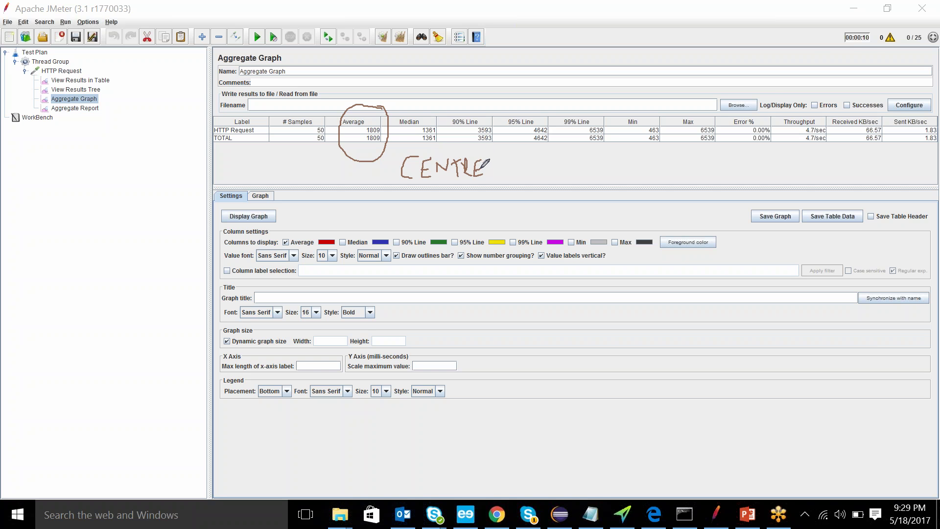
# Erase the drawings, circle the 90%, 95% and 99% Line columns with the screen pen, and handwrite "90%" below the test tree.
pyautogui.press('e')
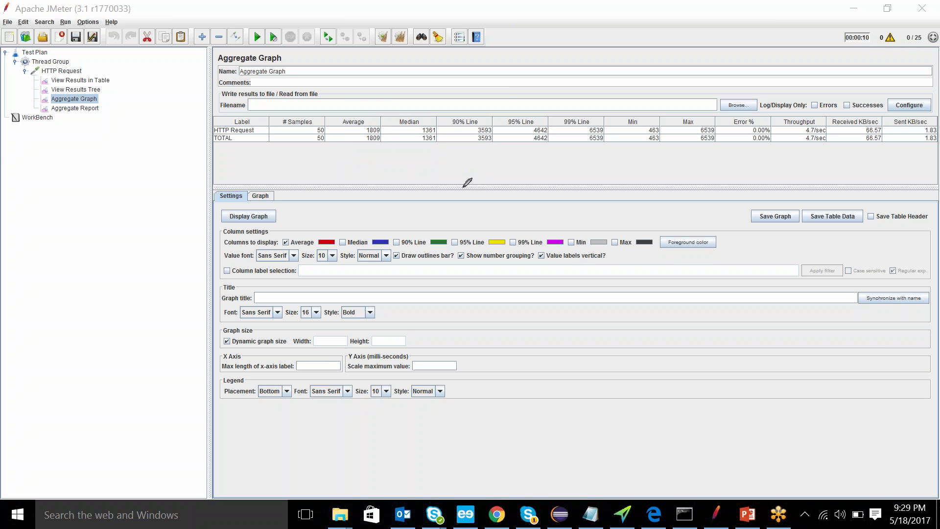
pyautogui.moveTo(500, 103)
pyautogui.mouseDown()
pyautogui.moveTo(479, 103)
pyautogui.moveTo(445, 137)
pyautogui.moveTo(566, 161)
pyautogui.moveTo(609, 155)
pyautogui.moveTo(618, 123)
pyautogui.moveTo(563, 103)
pyautogui.moveTo(482, 103)
pyautogui.mouseUp()
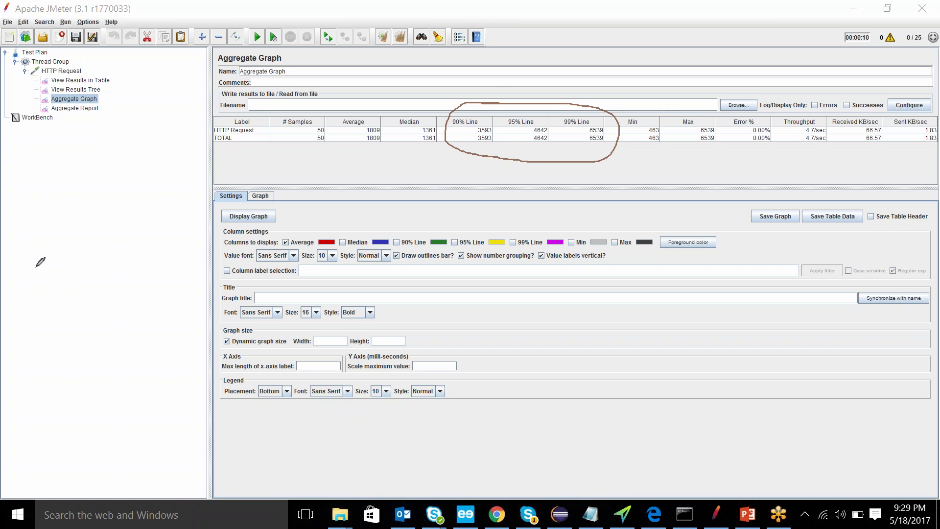
pyautogui.moveTo(47, 251)
pyautogui.mouseDown()
pyautogui.moveTo(33, 265)
pyautogui.moveTo(56, 260)
pyautogui.moveTo(48, 253)
pyautogui.moveTo(60, 311)
pyautogui.mouseUp()
pyautogui.moveTo(75, 255)
pyautogui.mouseDown()
pyautogui.moveTo(81, 289)
pyautogui.moveTo(93, 268)
pyautogui.moveTo(77, 257)
pyautogui.mouseUp()
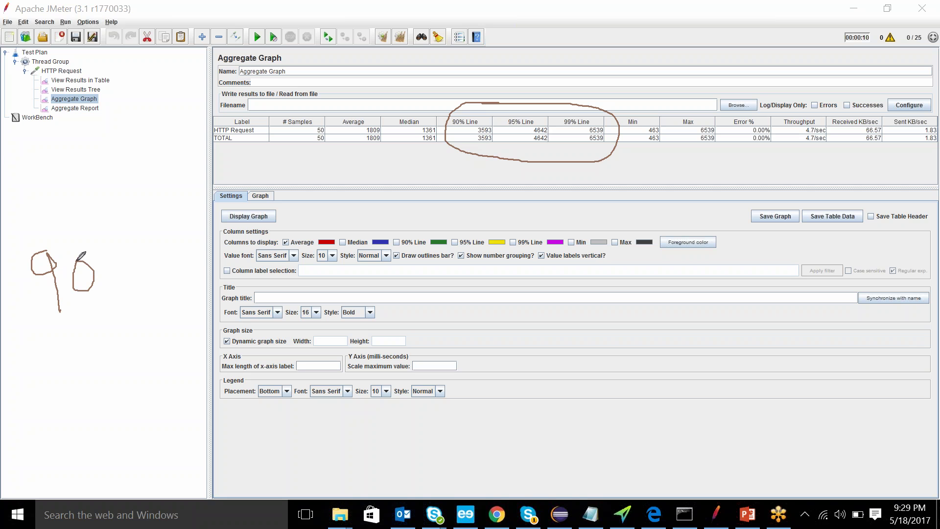
pyautogui.moveTo(130, 229)
pyautogui.mouseDown()
pyautogui.moveTo(122, 280)
pyautogui.moveTo(136, 253)
pyautogui.mouseUp()
# Handwrite "10%" below the "90%" note, connect them with an upward arrow, and erase the drawings.
pyautogui.moveTo(40, 424); pyautogui.dragTo(41, 456)
pyautogui.moveTo(57, 424)
pyautogui.mouseDown()
pyautogui.moveTo(55, 445)
pyautogui.moveTo(80, 434)
pyautogui.moveTo(57, 423)
pyautogui.mouseUp()
pyautogui.moveTo(107, 408)
pyautogui.mouseDown()
pyautogui.moveTo(105, 438)
pyautogui.moveTo(95, 419)
pyautogui.moveTo(118, 435)
pyautogui.moveTo(112, 428)
pyautogui.mouseUp()
pyautogui.click(101, 415)
pyautogui.moveTo(90, 363)
pyautogui.mouseDown()
pyautogui.moveTo(89, 387)
pyautogui.moveTo(75, 363)
pyautogui.moveTo(102, 349)
pyautogui.mouseUp()
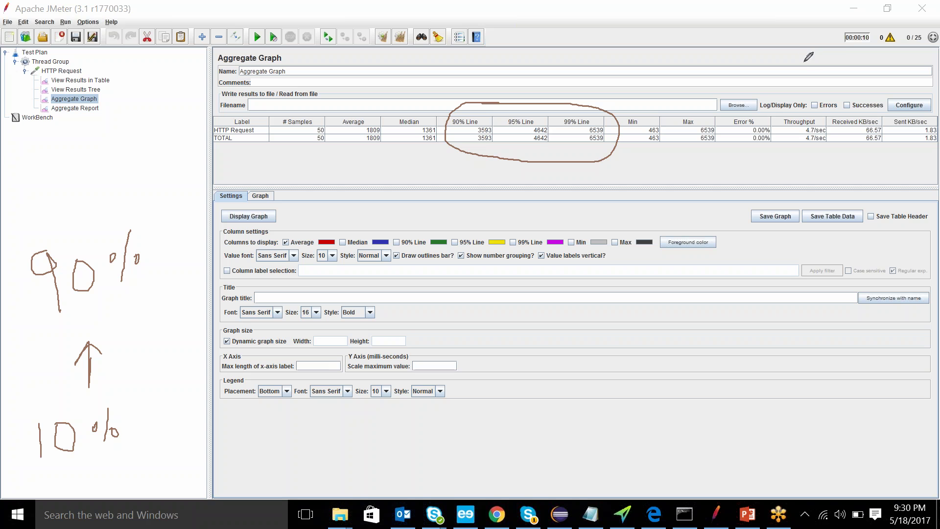
pyautogui.press('e')
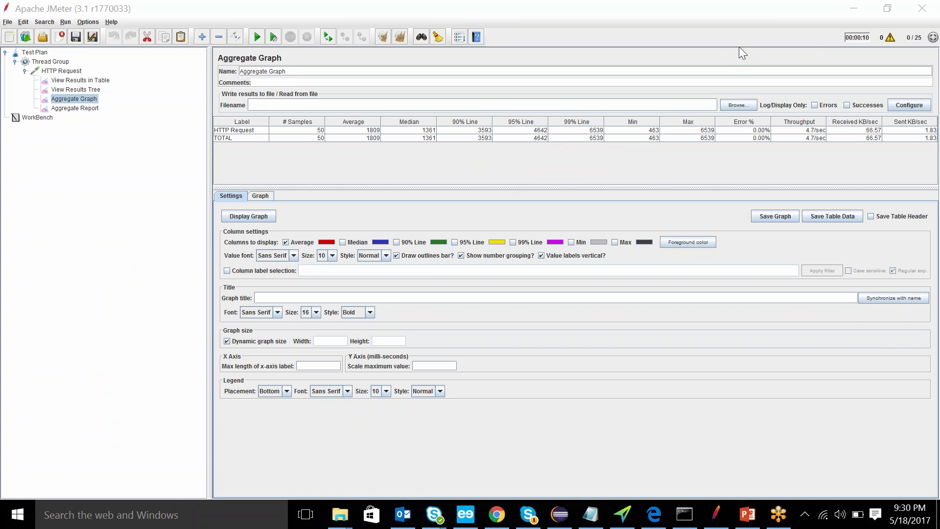
# Circle the Sample Time column of View Results in Table and handwrite "10/100 x 50" below the test tree.
pyautogui.click(90, 81)
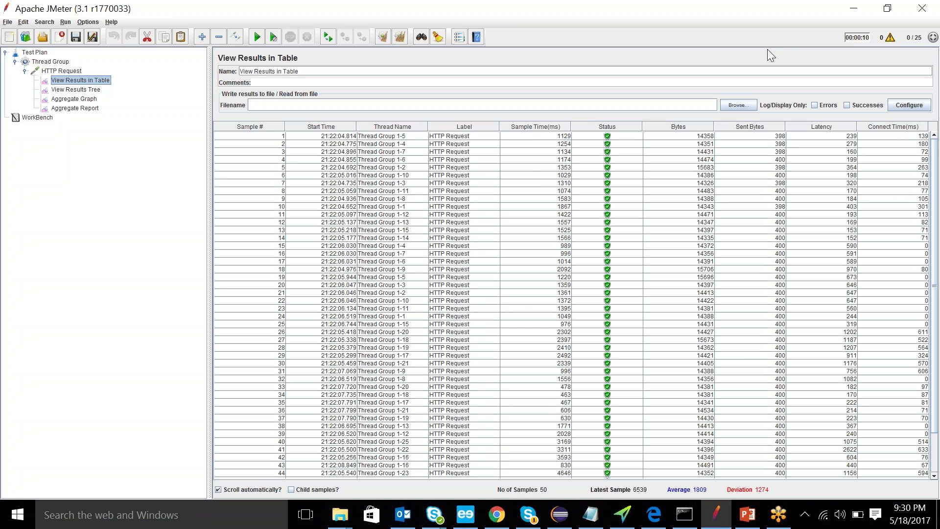
pyautogui.moveTo(585, 155)
pyautogui.mouseDown()
pyautogui.moveTo(564, 103)
pyautogui.moveTo(520, 248)
pyautogui.moveTo(582, 399)
pyautogui.moveTo(594, 223)
pyautogui.moveTo(579, 139)
pyautogui.mouseUp()
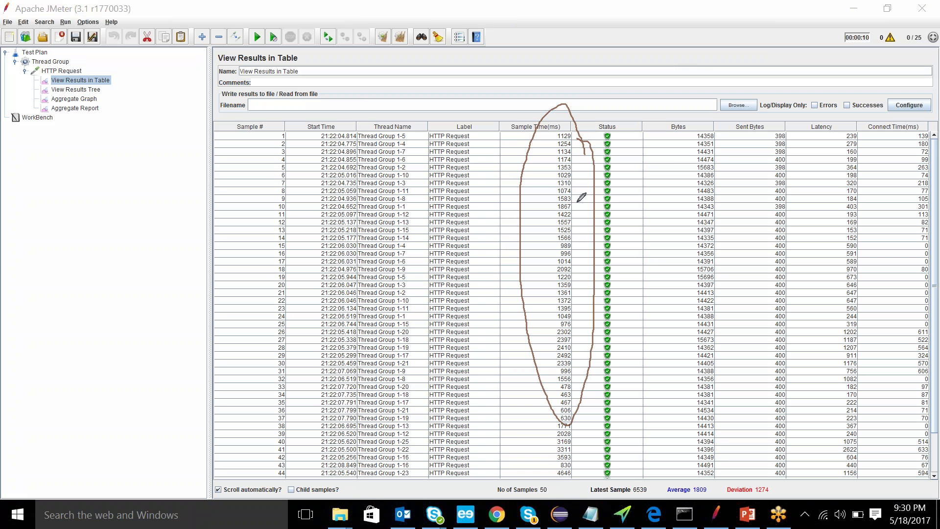
pyautogui.moveTo(35, 258)
pyautogui.mouseDown()
pyautogui.moveTo(42, 304)
pyautogui.moveTo(56, 295)
pyautogui.moveTo(54, 279)
pyautogui.moveTo(61, 329)
pyautogui.moveTo(77, 353)
pyautogui.moveTo(98, 331)
pyautogui.mouseUp()
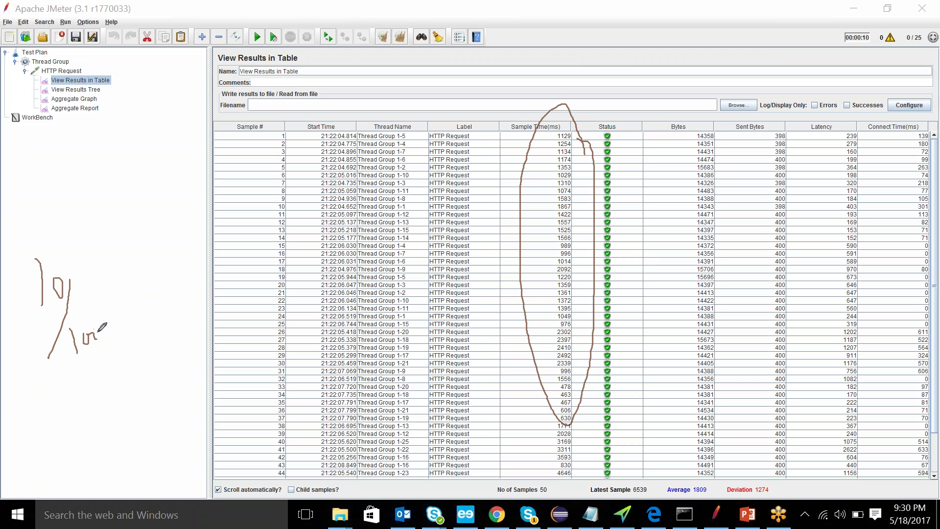
pyautogui.moveTo(100, 253)
pyautogui.mouseDown()
pyautogui.moveTo(129, 278)
pyautogui.moveTo(106, 304)
pyautogui.mouseUp()
pyautogui.moveTo(150, 224)
pyautogui.mouseDown()
pyautogui.moveTo(145, 263)
pyautogui.moveTo(169, 247)
pyautogui.moveTo(164, 229)
pyautogui.mouseUp()
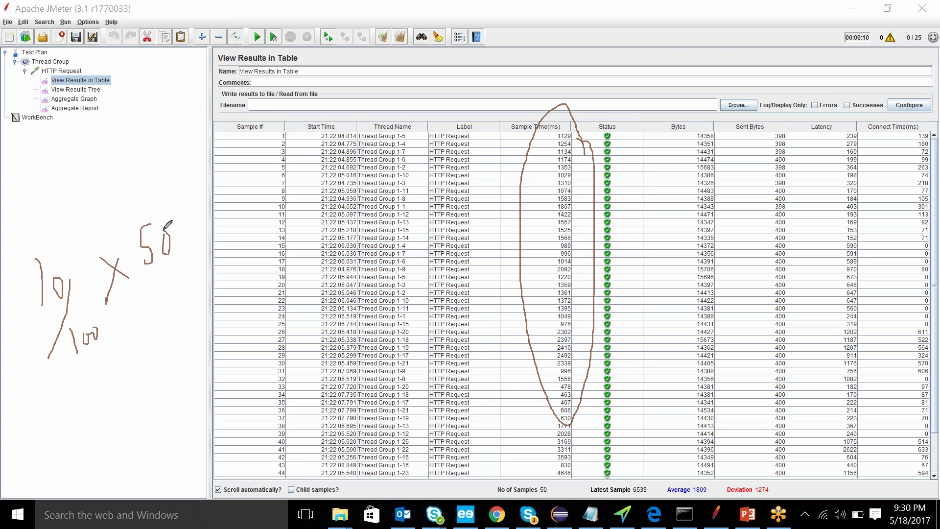
# Cross out the zeros in the handwritten calculation and write the result "5" above it.
pyautogui.moveTo(143, 268); pyautogui.dragTo(172, 235)
pyautogui.moveTo(72, 349); pyautogui.dragTo(91, 334)
pyautogui.moveTo(51, 292); pyautogui.dragTo(63, 288)
pyautogui.moveTo(103, 152)
pyautogui.mouseDown()
pyautogui.moveTo(95, 154)
pyautogui.moveTo(113, 190)
pyautogui.moveTo(88, 200)
pyautogui.mouseUp()
# Return to the Aggregate Graph listener and erase all screen drawings.
pyautogui.click(79, 90)
pyautogui.click(81, 100)
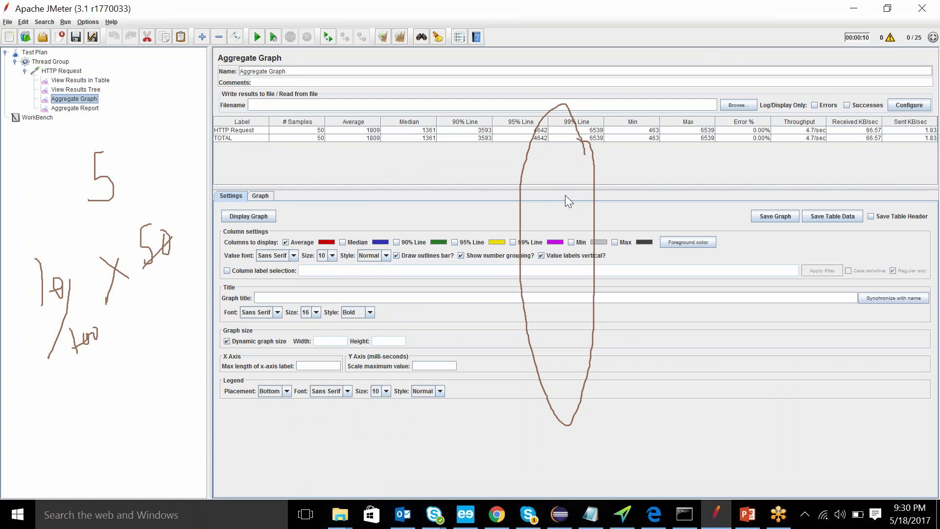
pyautogui.hotkey('ctrl', 'shift', 'c')
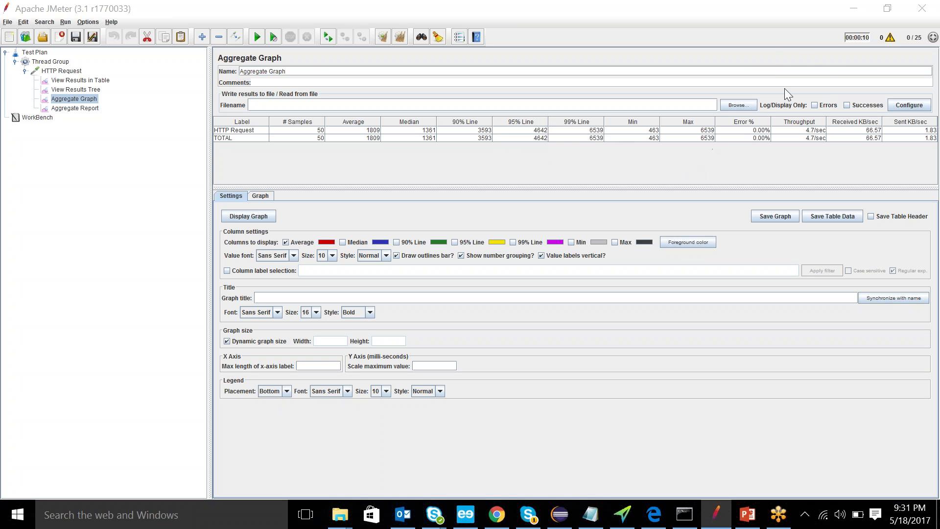
# Draw a downward arrow below the Min column and an upward arrow below the Max column, checking the sample times in View Results in Table.
pyautogui.moveTo(647, 156)
pyautogui.mouseDown()
pyautogui.moveTo(653, 190)
pyautogui.moveTo(659, 181)
pyautogui.mouseUp()
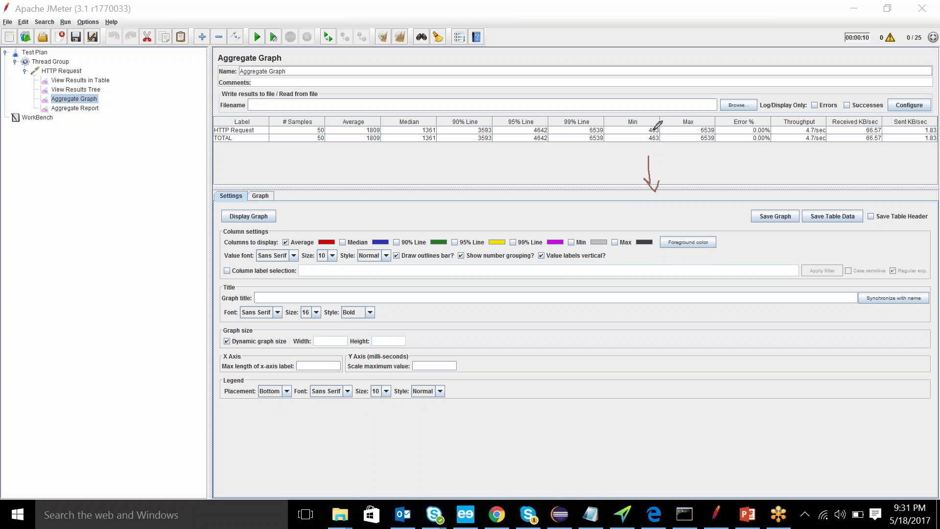
pyautogui.click(91, 81)
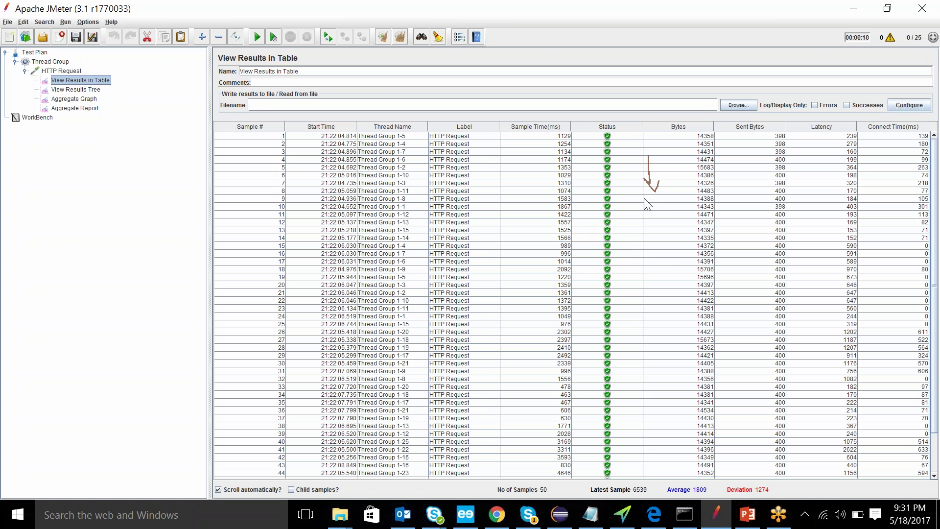
pyautogui.scroll(-2, 707, 288)
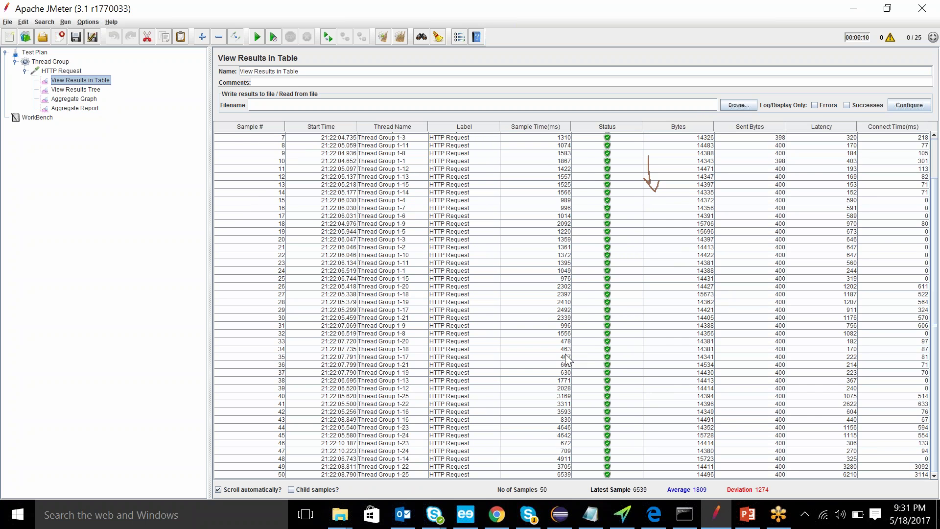
pyautogui.click(78, 100)
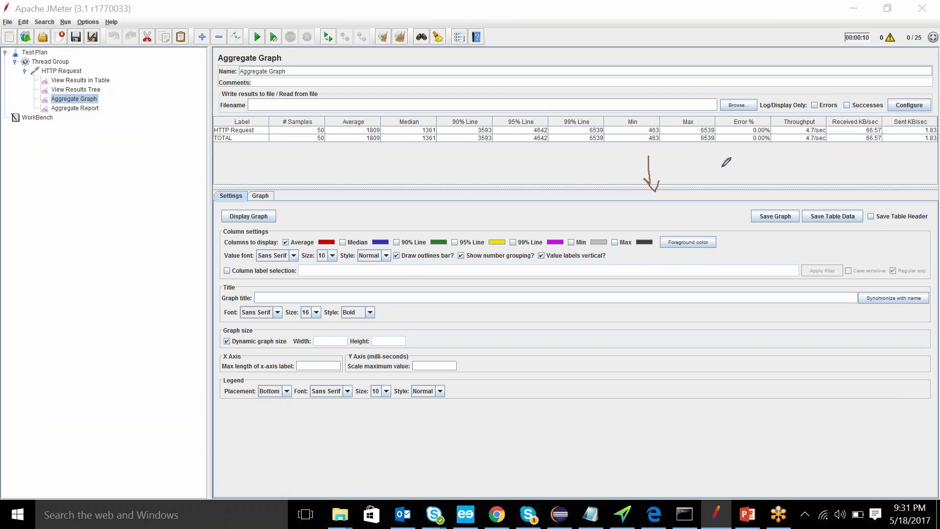
pyautogui.moveTo(698, 157)
pyautogui.mouseDown()
pyautogui.moveTo(696, 188)
pyautogui.moveTo(698, 156)
pyautogui.moveTo(713, 173)
pyautogui.mouseUp()
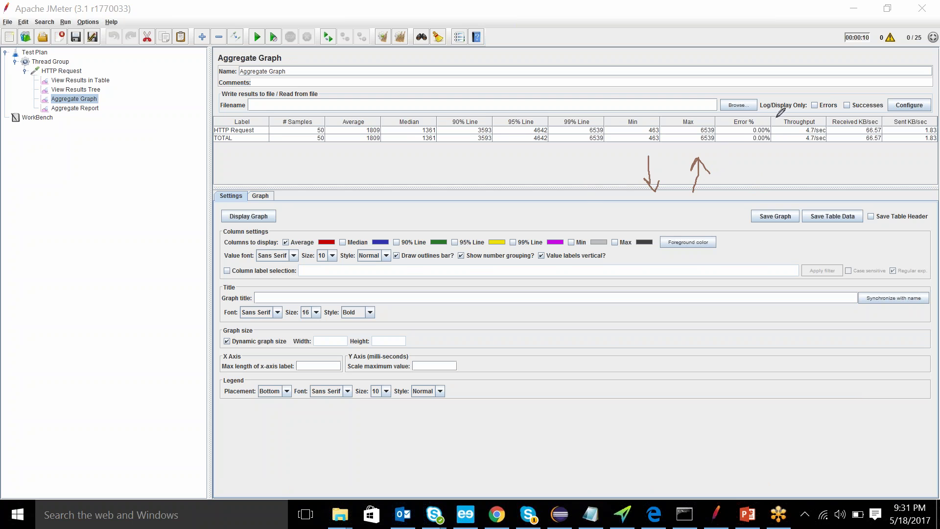
# Circle the Error % column with the screen pen and handwrite "E(N)" below the test tree.
pyautogui.moveTo(776, 113)
pyautogui.mouseDown()
pyautogui.moveTo(747, 110)
pyautogui.moveTo(739, 156)
pyautogui.moveTo(781, 128)
pyautogui.moveTo(764, 113)
pyautogui.mouseUp()
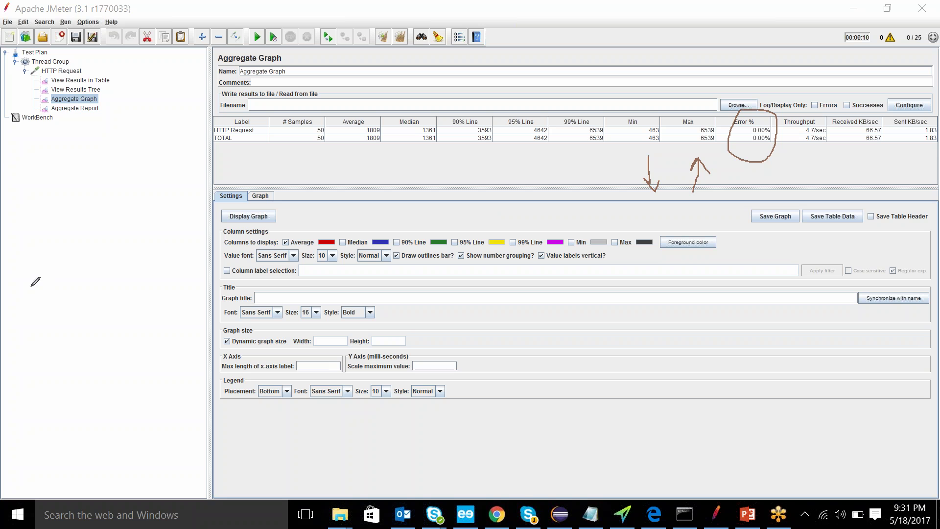
pyautogui.moveTo(31, 285)
pyautogui.mouseDown()
pyautogui.moveTo(15, 325)
pyautogui.moveTo(33, 327)
pyautogui.moveTo(34, 313)
pyautogui.mouseUp()
pyautogui.moveTo(63, 267); pyautogui.dragTo(65, 326)
pyautogui.moveTo(71, 294)
pyautogui.mouseDown()
pyautogui.moveTo(73, 307)
pyautogui.moveTo(110, 320)
pyautogui.moveTo(98, 278)
pyautogui.mouseUp()
pyautogui.moveTo(107, 250); pyautogui.dragTo(99, 341)
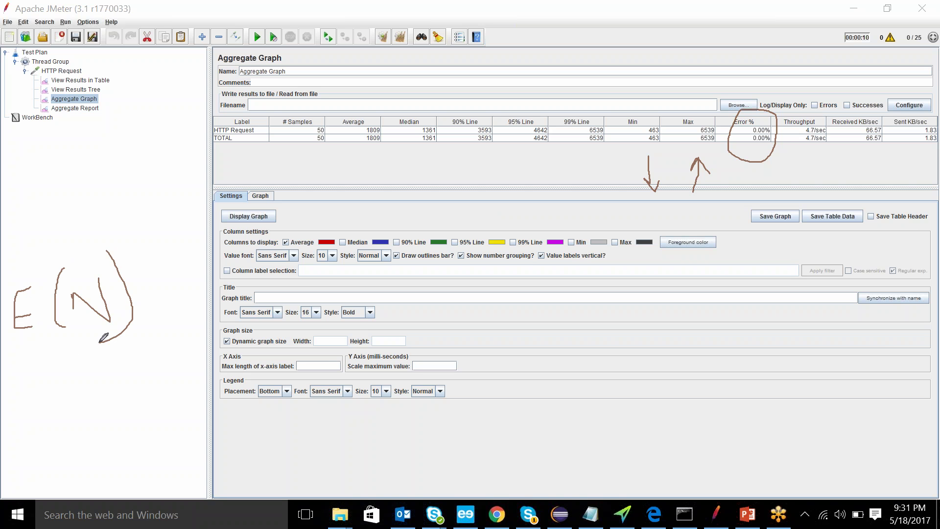
# Complete the handwritten error formula with a fraction line over "T" and "x 100", and erase the drawings.
pyautogui.moveTo(10, 387); pyautogui.dragTo(147, 360)
pyautogui.moveTo(75, 404)
pyautogui.mouseDown()
pyautogui.moveTo(77, 444)
pyautogui.moveTo(111, 405)
pyautogui.mouseUp()
pyautogui.moveTo(167, 337)
pyautogui.mouseDown()
pyautogui.moveTo(190, 351)
pyautogui.moveTo(176, 366)
pyautogui.mouseUp()
pyautogui.moveTo(213, 297)
pyautogui.mouseDown()
pyautogui.moveTo(217, 337)
pyautogui.moveTo(252, 327)
pyautogui.mouseUp()
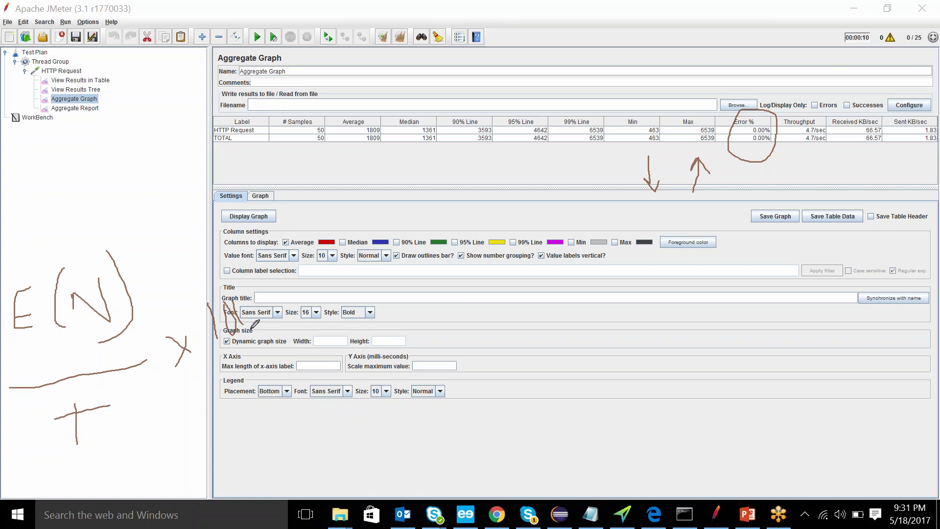
pyautogui.moveTo(242, 288); pyautogui.dragTo(236, 294)
pyautogui.press('Escape')
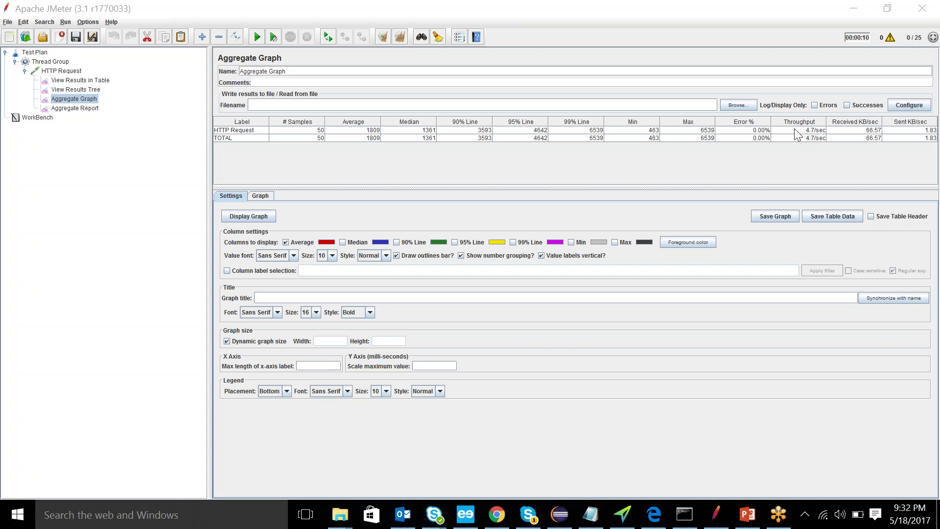
# Handwrite the throughput formula "T = No. of Req / S" below the test tree, and erase the drawing.
pyautogui.click(11, 296)
pyautogui.hotkey('ctrl', '2')
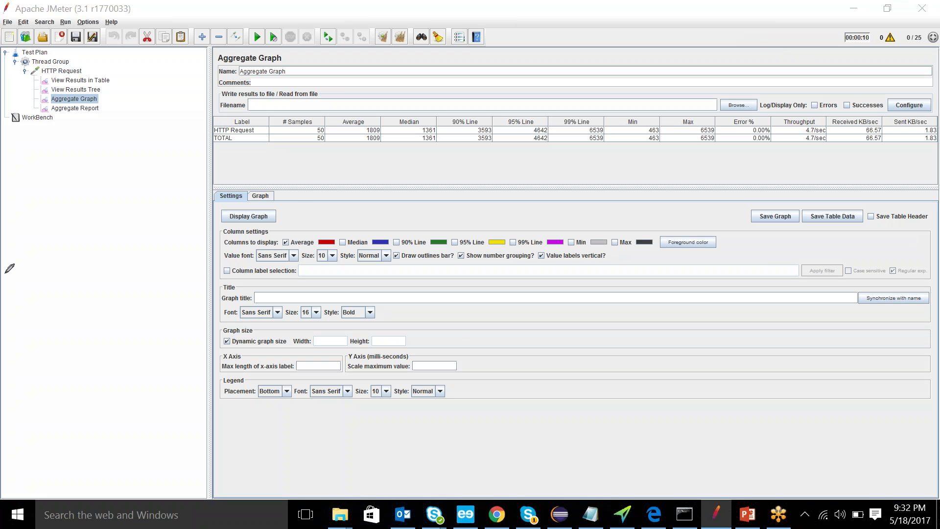
pyautogui.moveTo(26, 287)
pyautogui.mouseDown()
pyautogui.moveTo(25, 338)
pyautogui.moveTo(44, 289)
pyautogui.moveTo(62, 311)
pyautogui.mouseUp()
pyautogui.moveTo(52, 316); pyautogui.dragTo(59, 316)
pyautogui.moveTo(91, 288)
pyautogui.mouseDown()
pyautogui.moveTo(91, 314)
pyautogui.moveTo(103, 287)
pyautogui.moveTo(111, 302)
pyautogui.moveTo(128, 299)
pyautogui.moveTo(142, 343)
pyautogui.mouseUp()
pyautogui.click(118, 312)
pyautogui.moveTo(137, 292)
pyautogui.mouseDown()
pyautogui.moveTo(132, 301)
pyautogui.moveTo(163, 306)
pyautogui.mouseUp()
pyautogui.moveTo(160, 271)
pyautogui.mouseDown()
pyautogui.moveTo(169, 265)
pyautogui.moveTo(185, 306)
pyautogui.moveTo(191, 292)
pyautogui.moveTo(182, 304)
pyautogui.moveTo(204, 295)
pyautogui.moveTo(197, 327)
pyautogui.mouseUp()
pyautogui.moveTo(113, 392); pyautogui.dragTo(192, 347)
pyautogui.moveTo(166, 392); pyautogui.dragTo(155, 410)
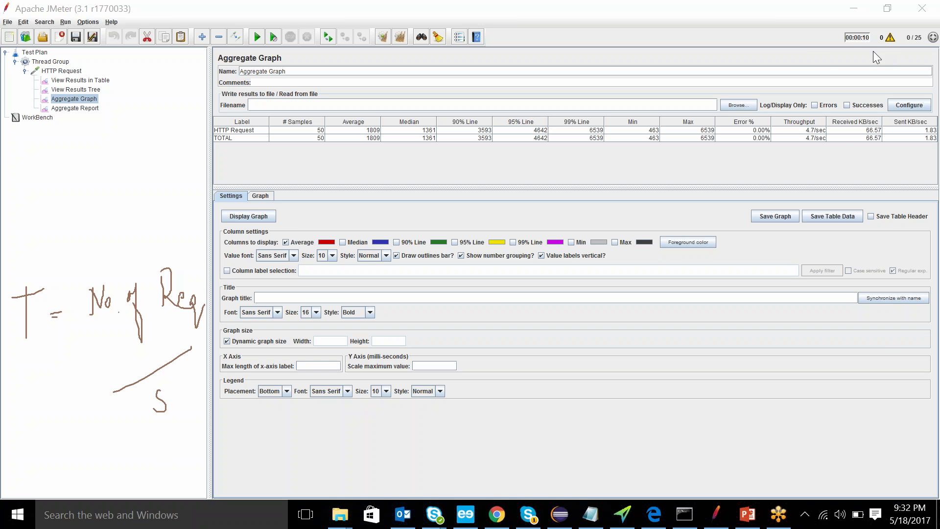
pyautogui.press('Escape')
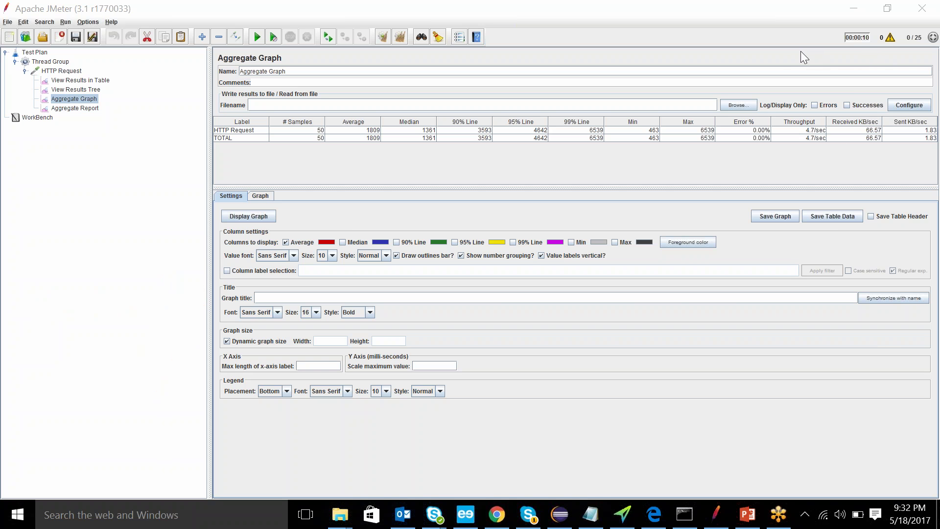
# Compare the results table of the Aggregate Report with that of the Aggregate Graph.
pyautogui.hotkey('ctrl', '2')
pyautogui.click(77, 108)
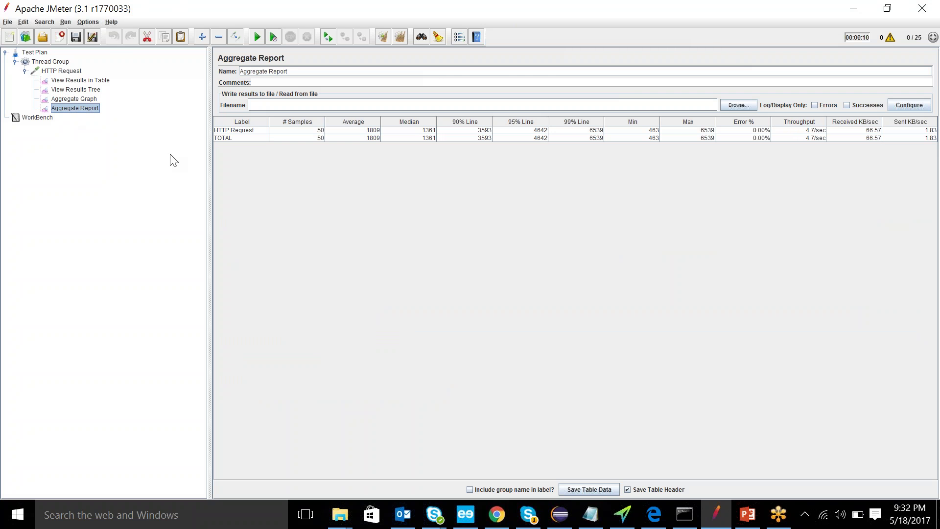
pyautogui.click(87, 100)
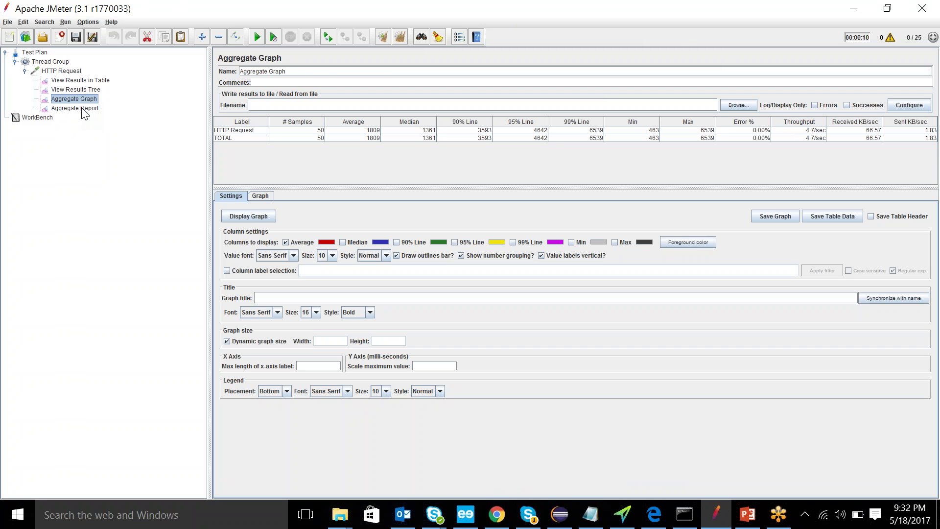
pyautogui.click(85, 111)
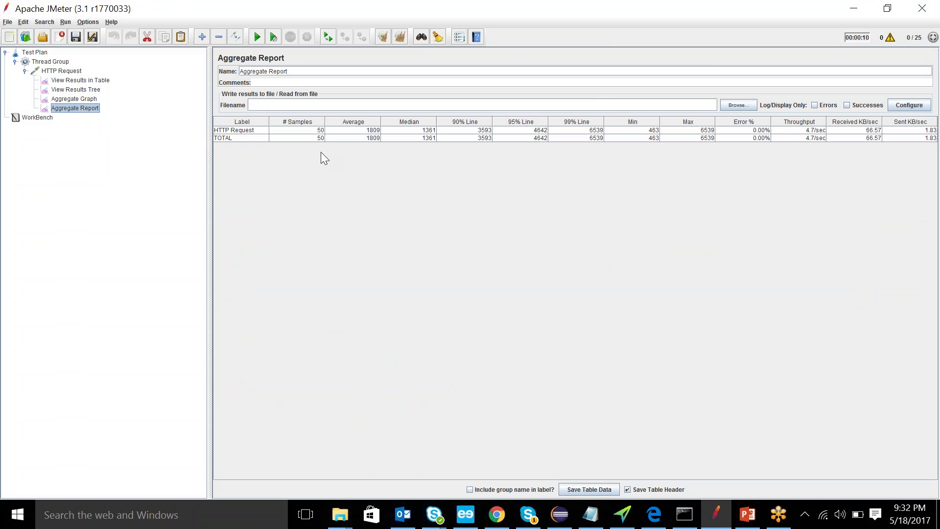
pyautogui.click(75, 100)
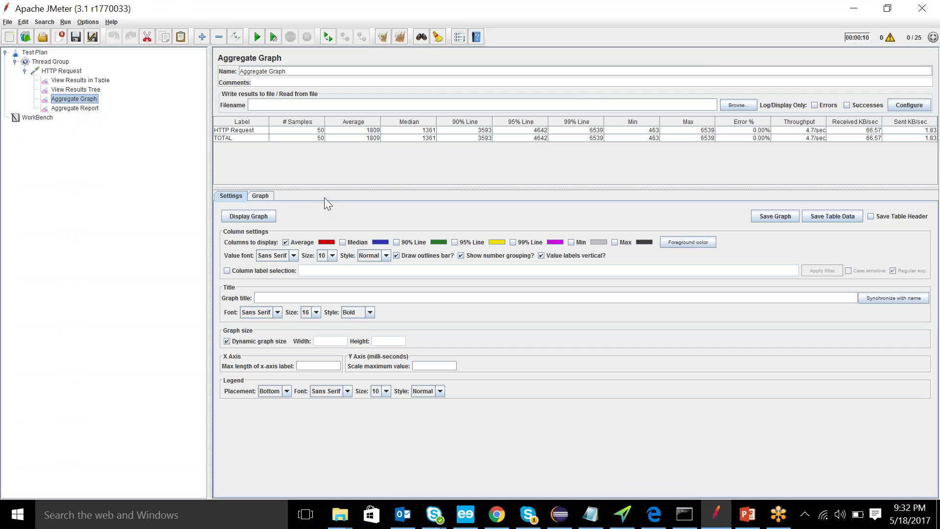
# Add Median, 90% Line, 95% Line, 99% Line, Min and Max to the Aggregate Graph's displayed columns, and show the bar graph.
pyautogui.click(260, 196)
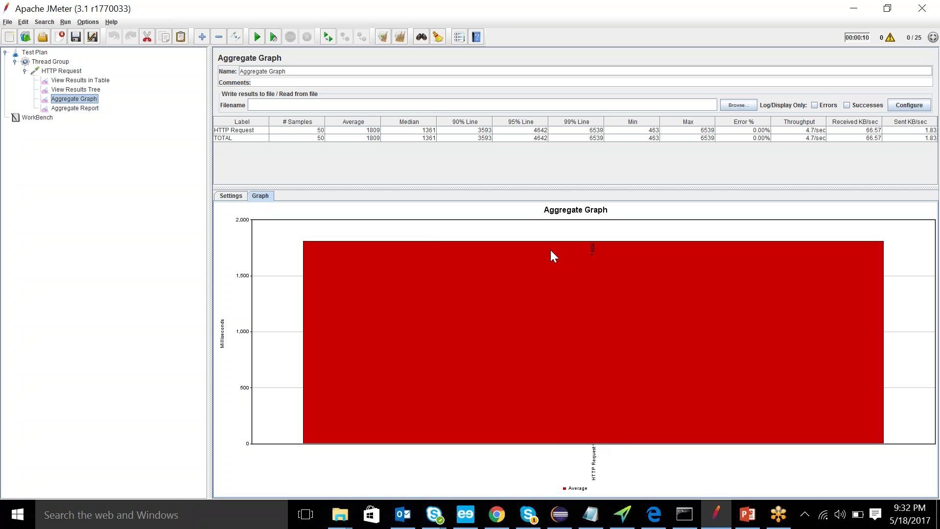
pyautogui.click(230, 196)
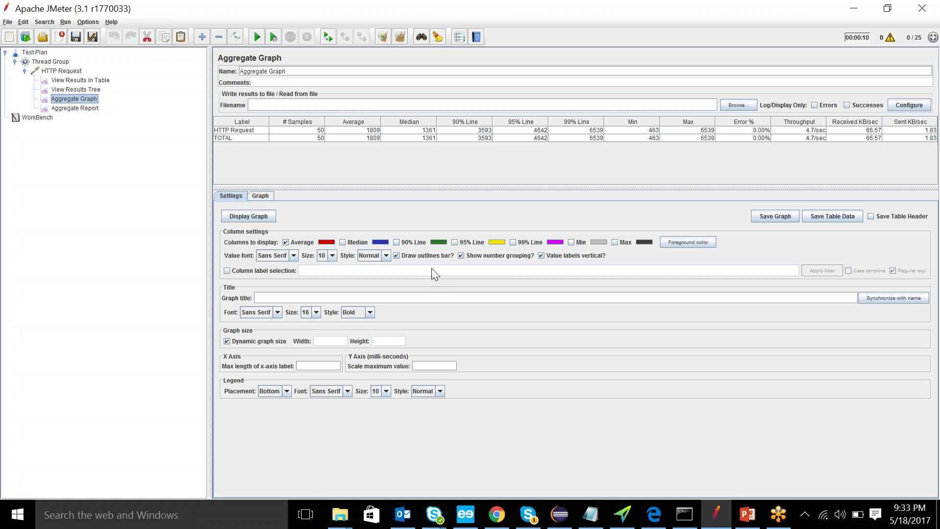
pyautogui.click(342, 242)
pyautogui.click(397, 242)
pyautogui.click(455, 243)
pyautogui.click(513, 244)
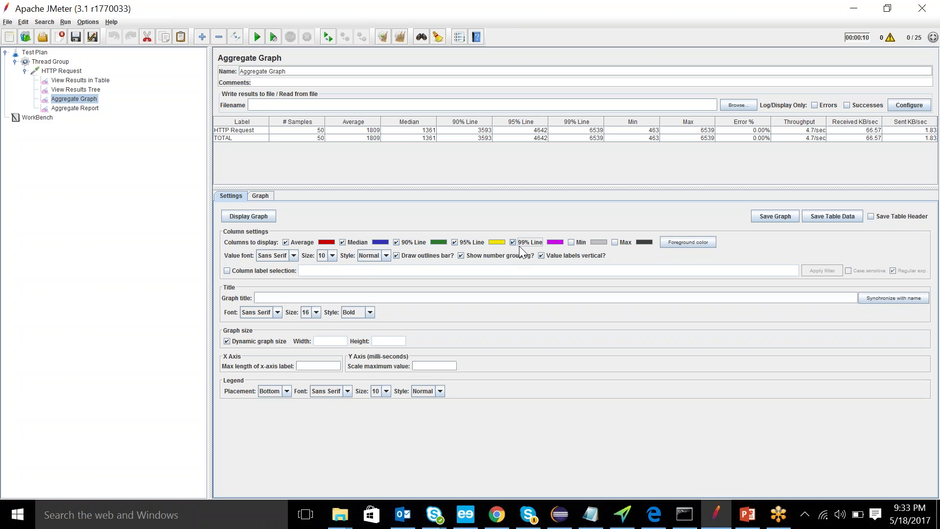
pyautogui.click(571, 242)
pyautogui.click(615, 242)
pyautogui.click(260, 197)
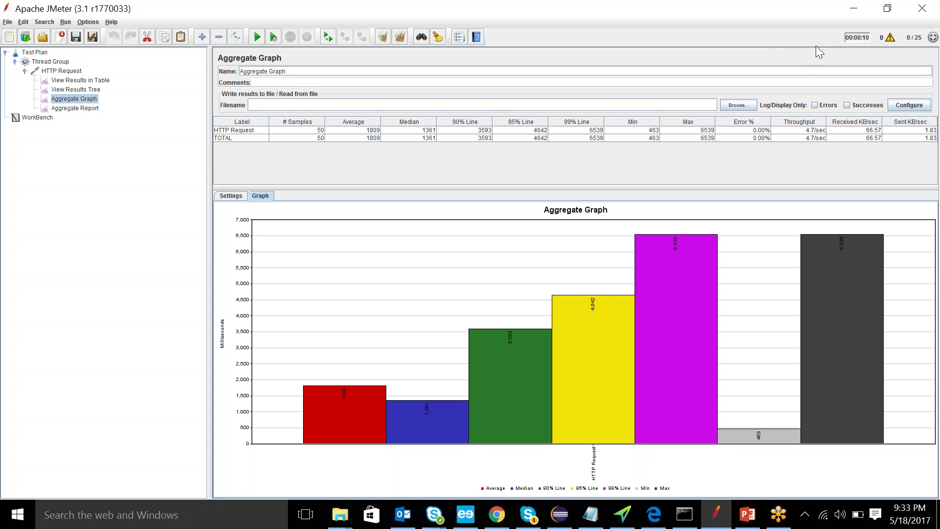
# Circle the whole Aggregate Graph bar chart with the screen pen, and erase the drawing.
pyautogui.hotkey('ctrl', '2')
pyautogui.moveTo(265, 375)
pyautogui.mouseDown()
pyautogui.moveTo(579, 205)
pyautogui.moveTo(867, 201)
pyautogui.moveTo(828, 443)
pyautogui.moveTo(306, 478)
pyautogui.moveTo(268, 360)
pyautogui.mouseUp()
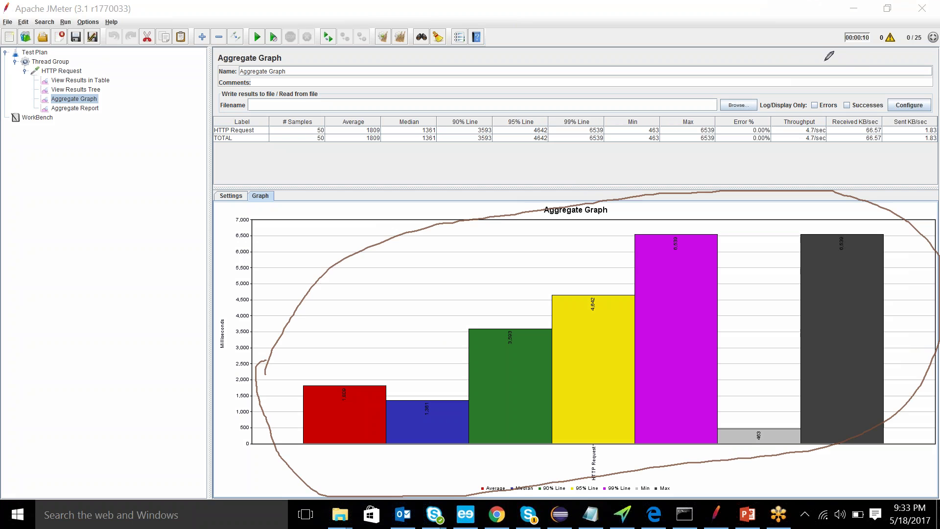
pyautogui.press('e')
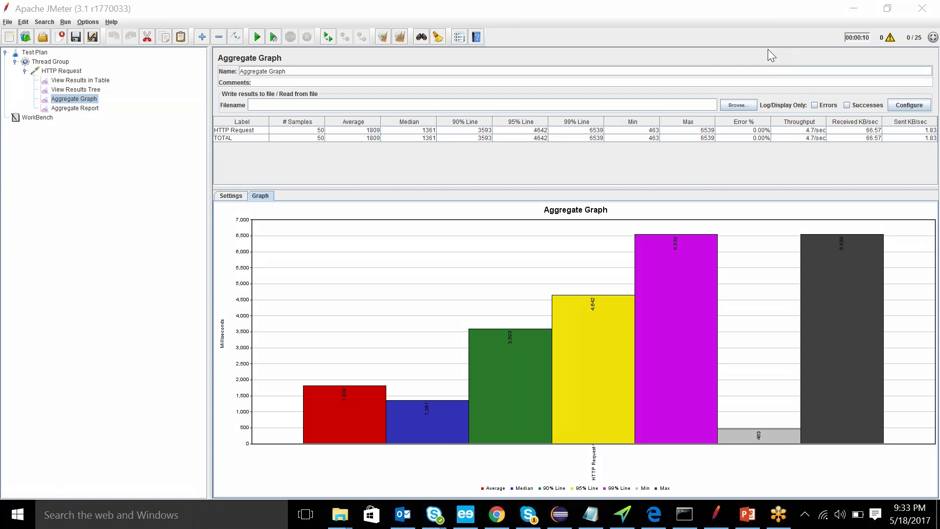
# Draw a question mark above the Average bar of the graph.
pyautogui.moveTo(312, 226)
pyautogui.mouseDown()
pyautogui.moveTo(318, 221)
pyautogui.moveTo(341, 301)
pyautogui.mouseUp()
pyautogui.click(348, 328)
pyautogui.click(342, 323)
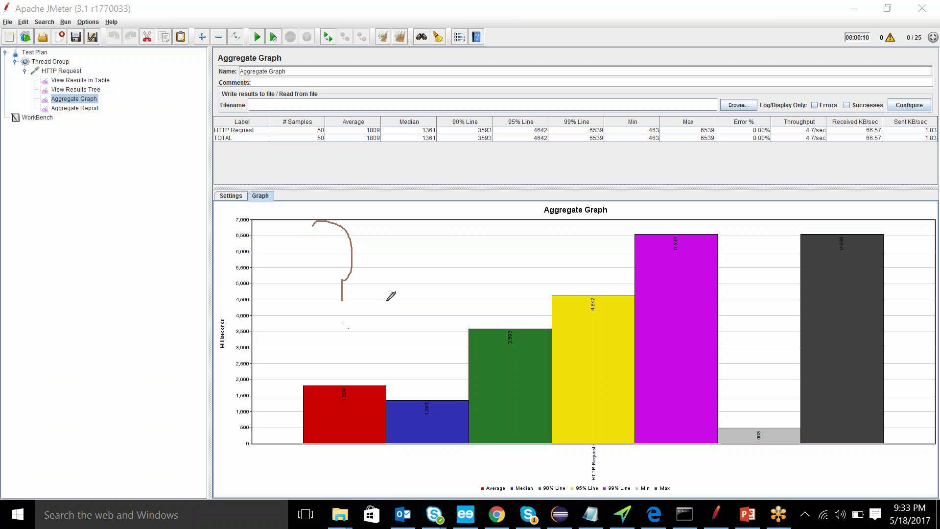